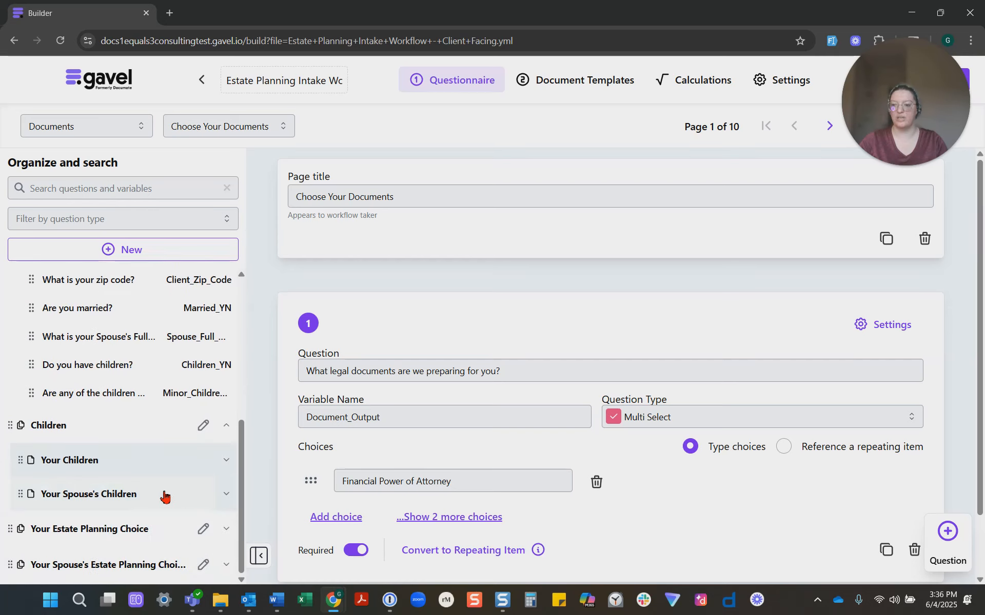
Add two blank pages after the Choose Your Documents page and delete both of them
scroll(189, 466, "up", 5)
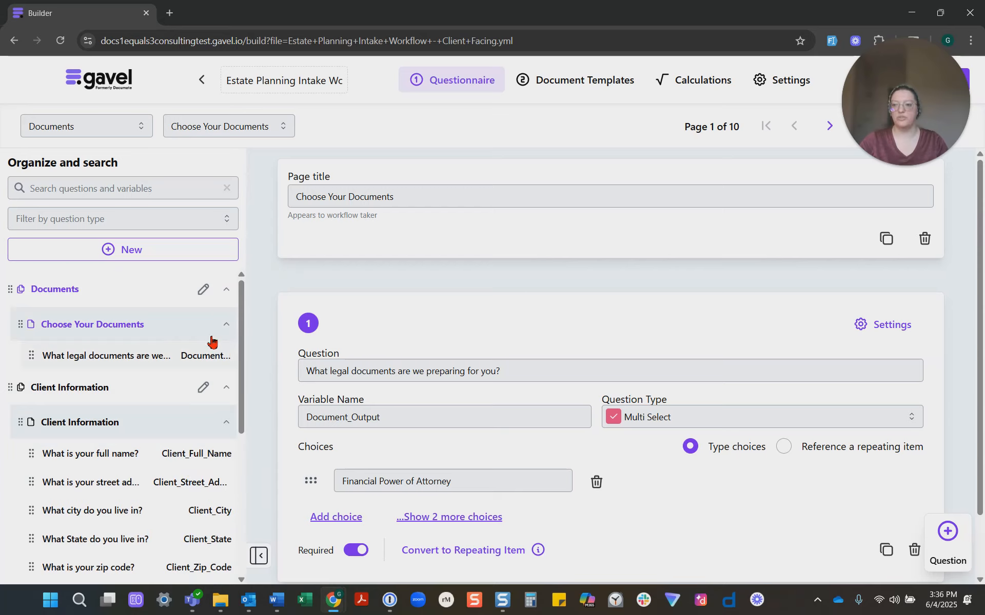
left_click(119, 253)
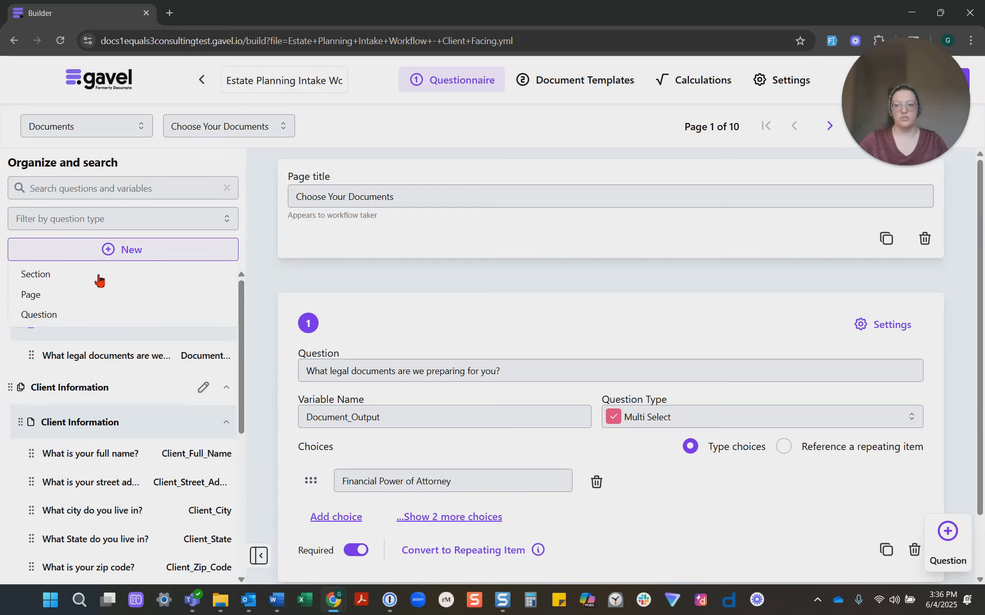
left_click(79, 296)
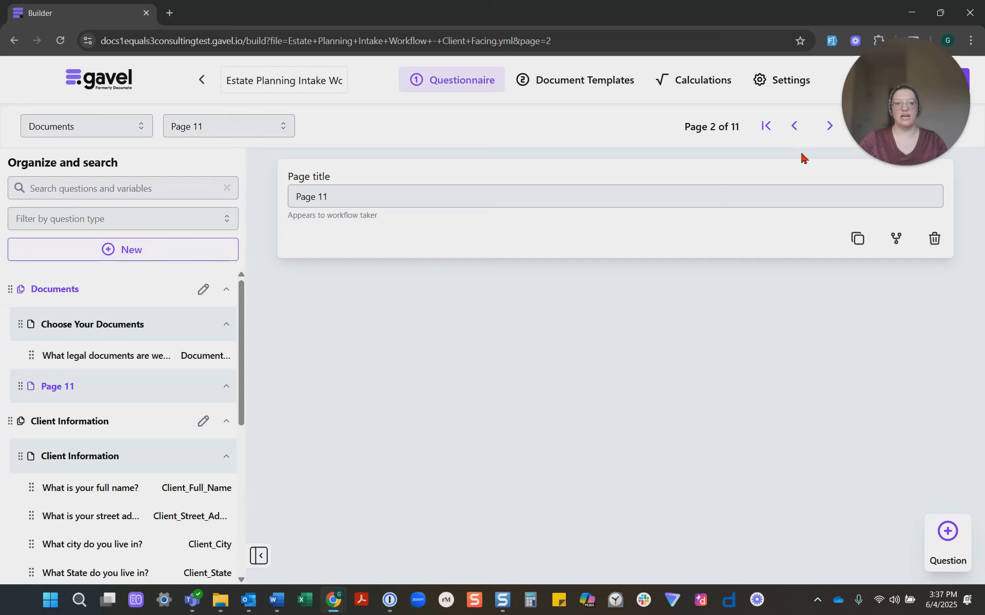
left_click_drag(890, 111, 127, 169)
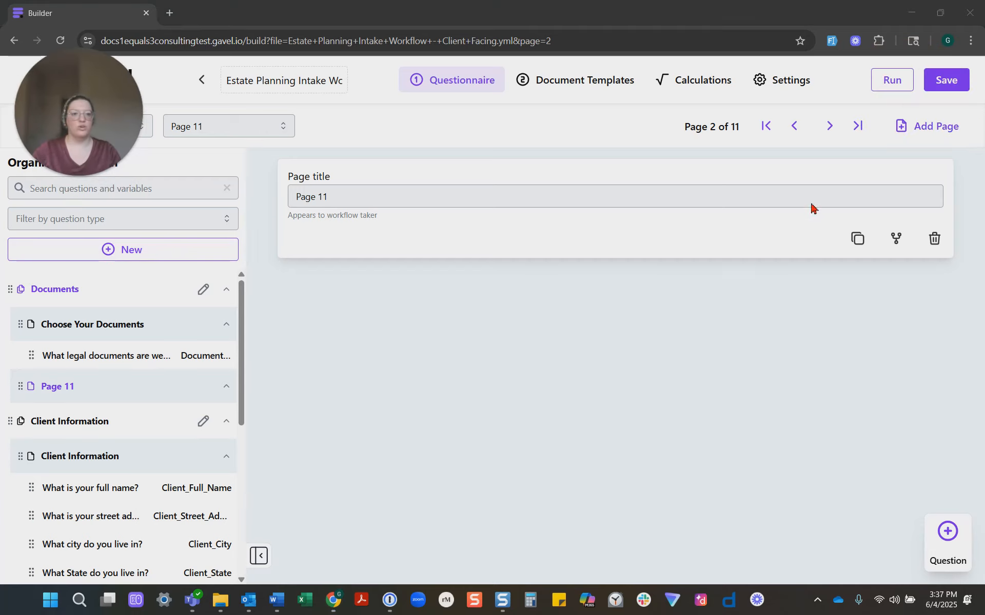
left_click(908, 134)
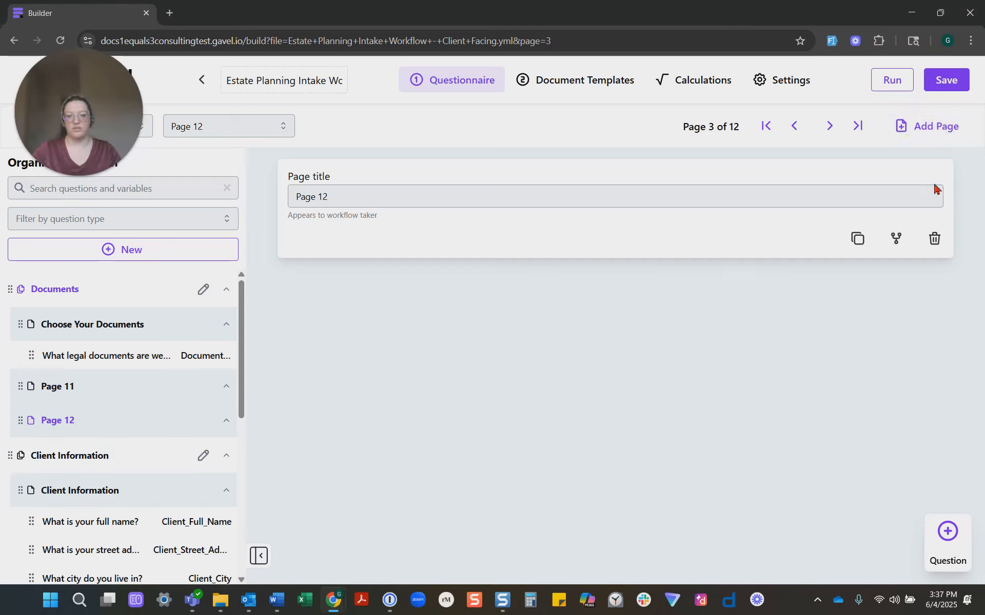
left_click(935, 239)
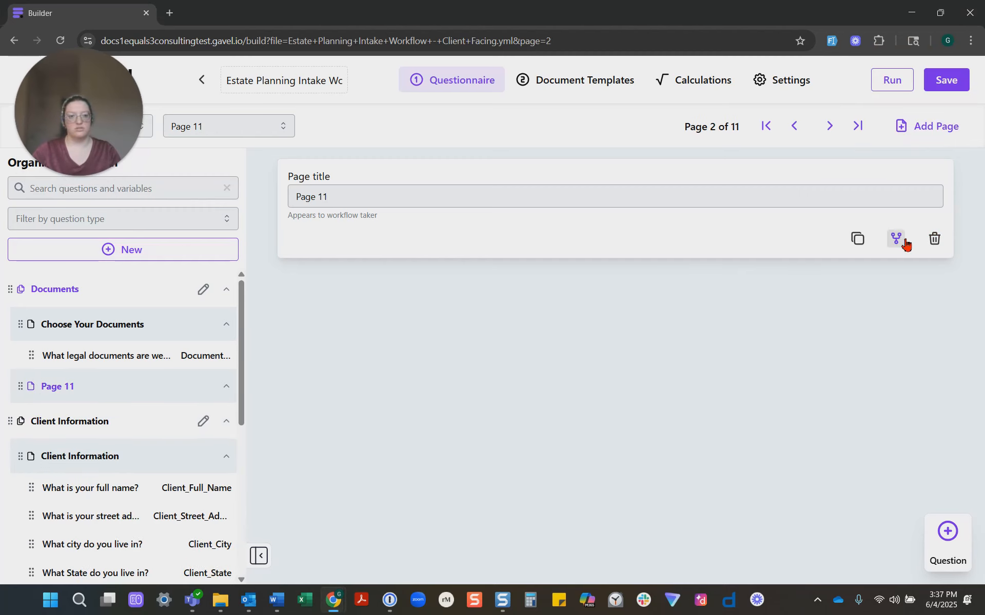
left_click(934, 239)
Set the helper tool tip of the "What is your full name?" question to "This is example of help text" and save the workflow
left_click(227, 324)
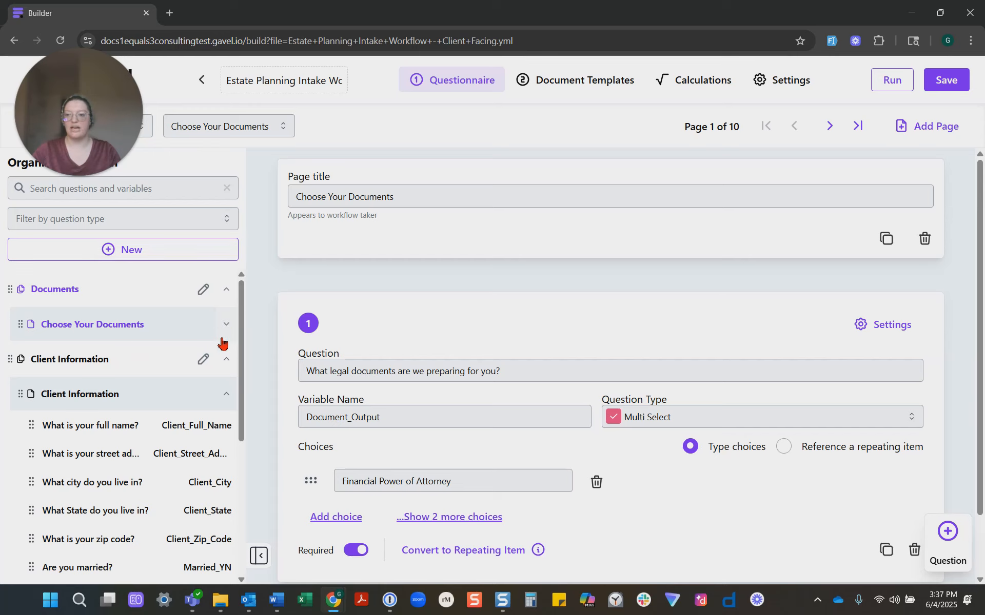
left_click(106, 433)
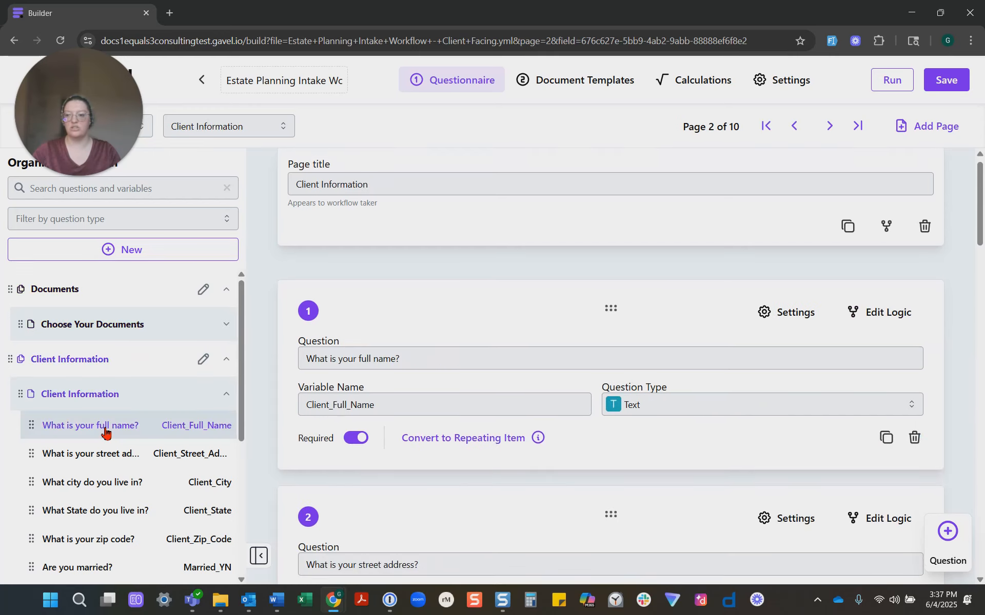
left_click(777, 307)
left_click(769, 191)
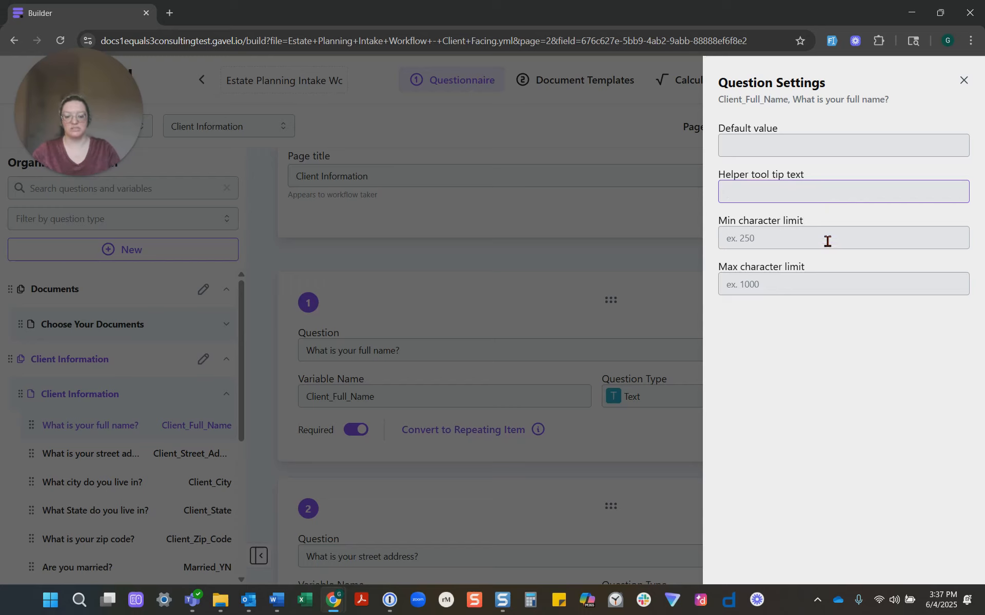
type("This is example of help text")
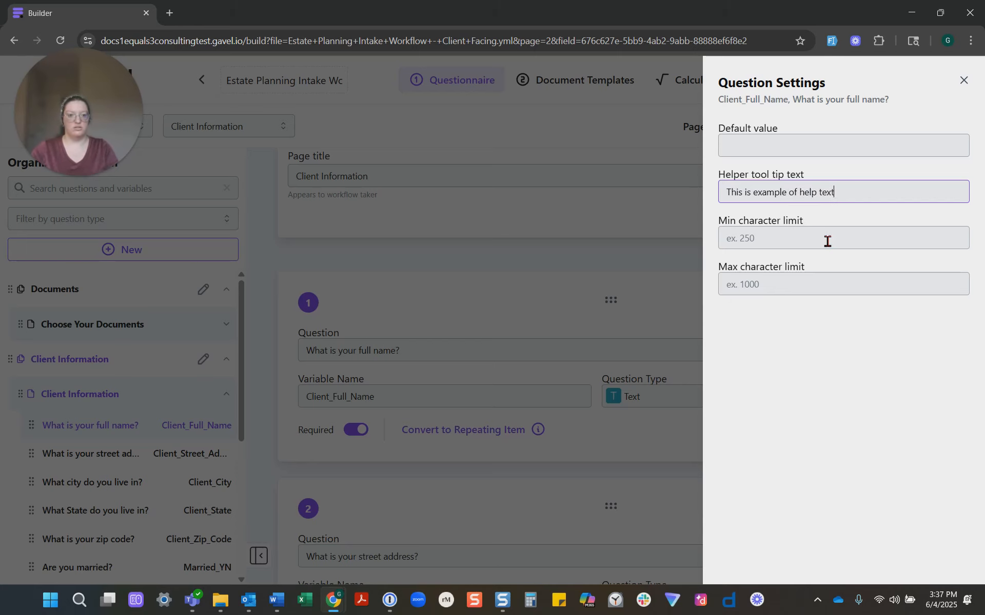
left_click(964, 81)
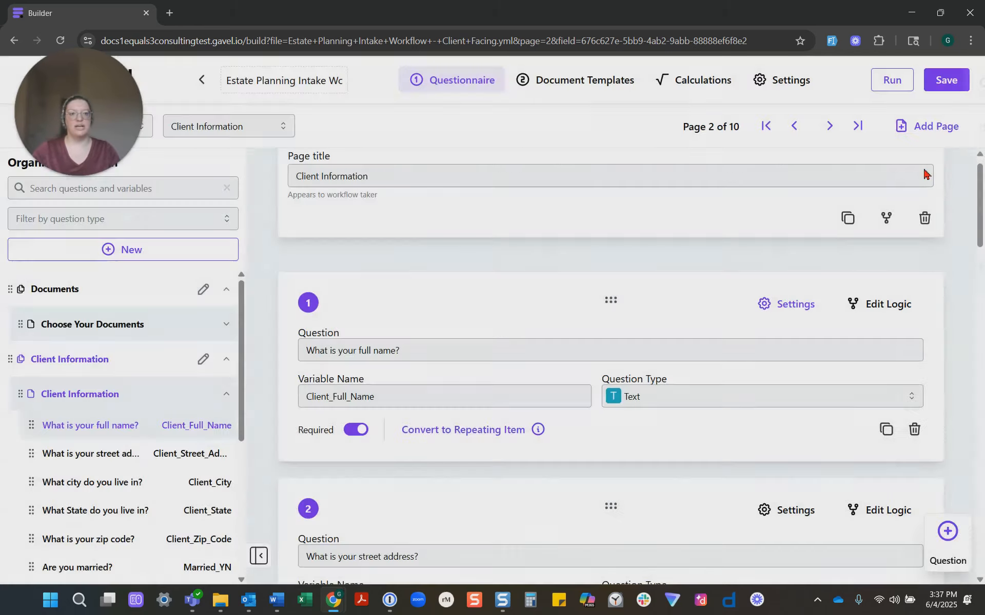
left_click(932, 87)
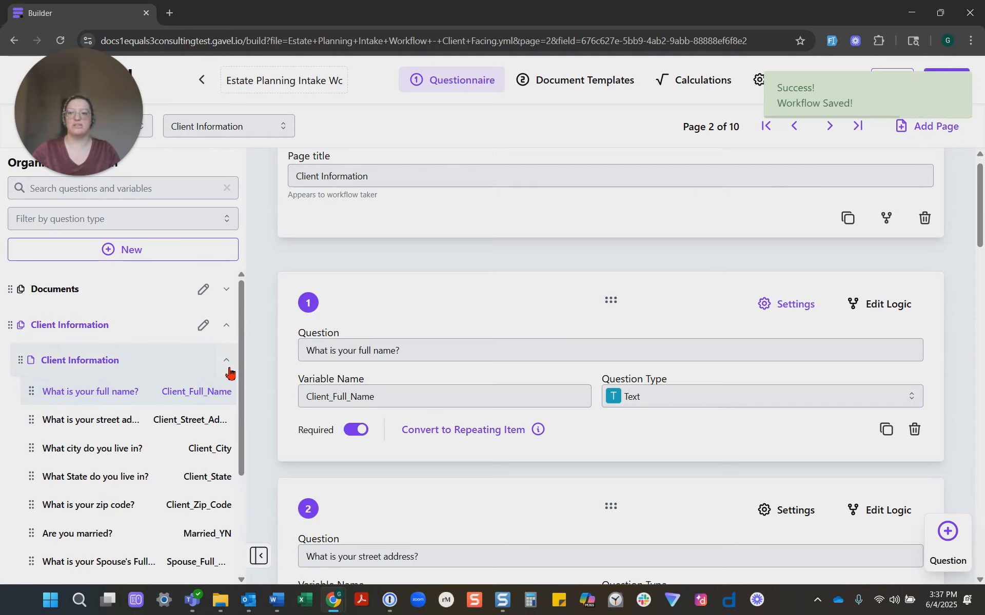
left_click(228, 367)
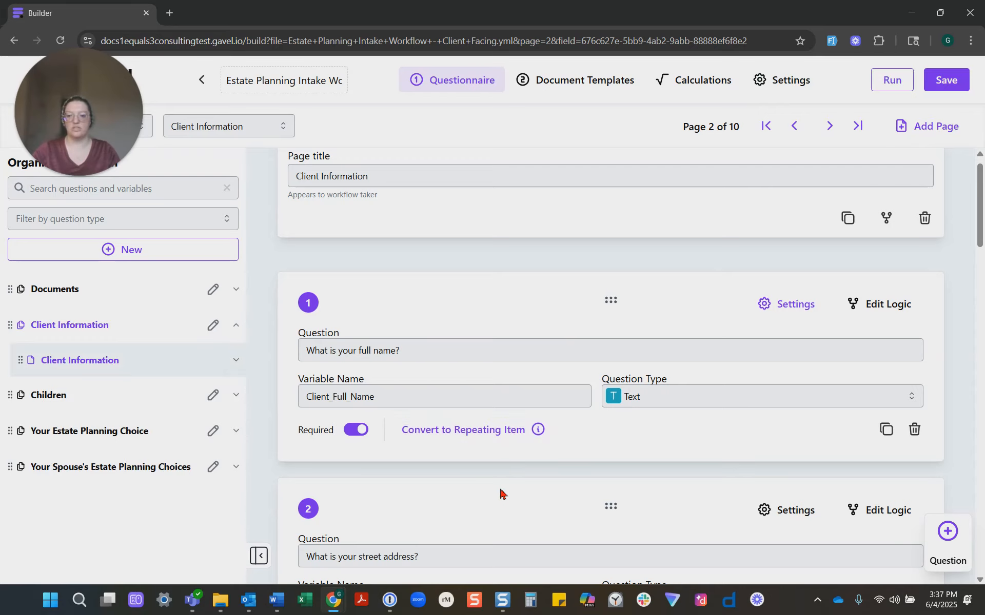
scroll(498, 489, "down", 12)
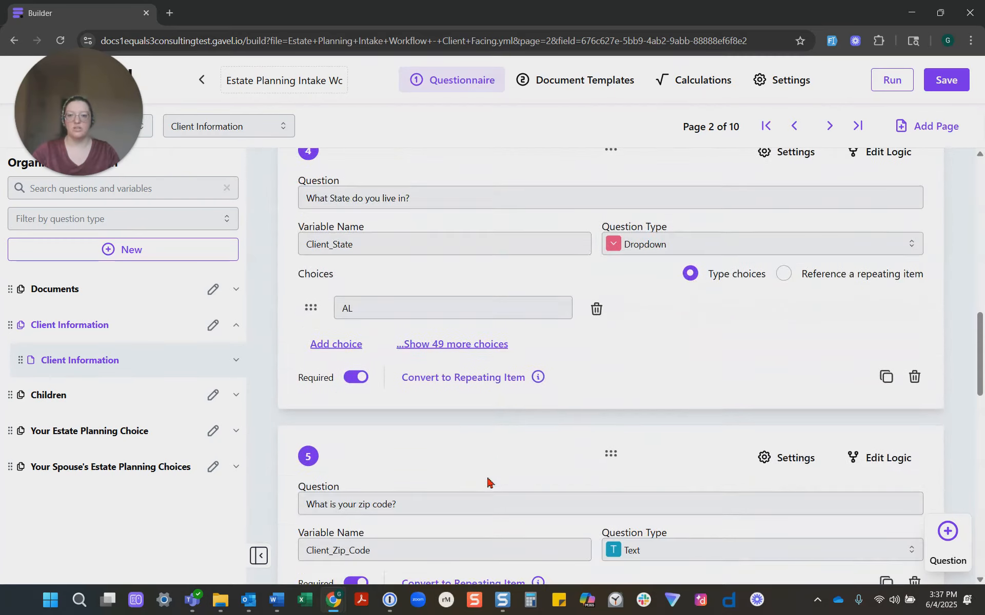
scroll(487, 483, "down", 10)
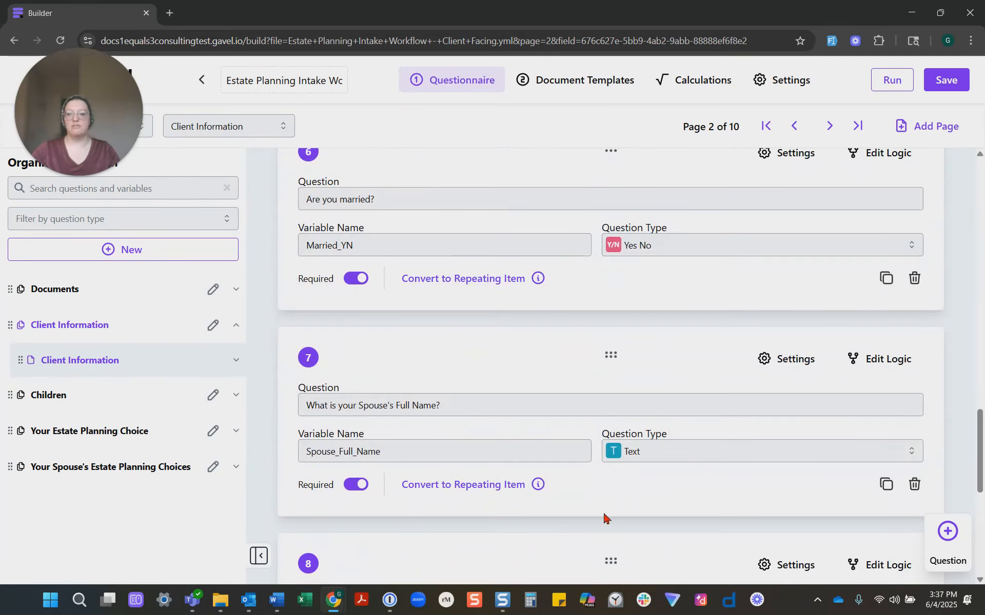
left_click(888, 361)
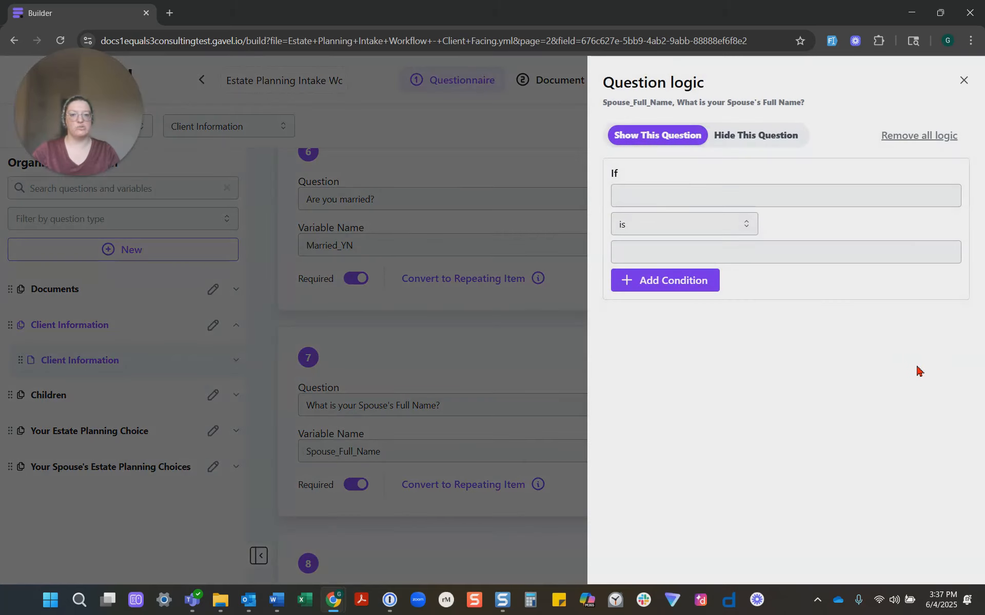
left_click(799, 197)
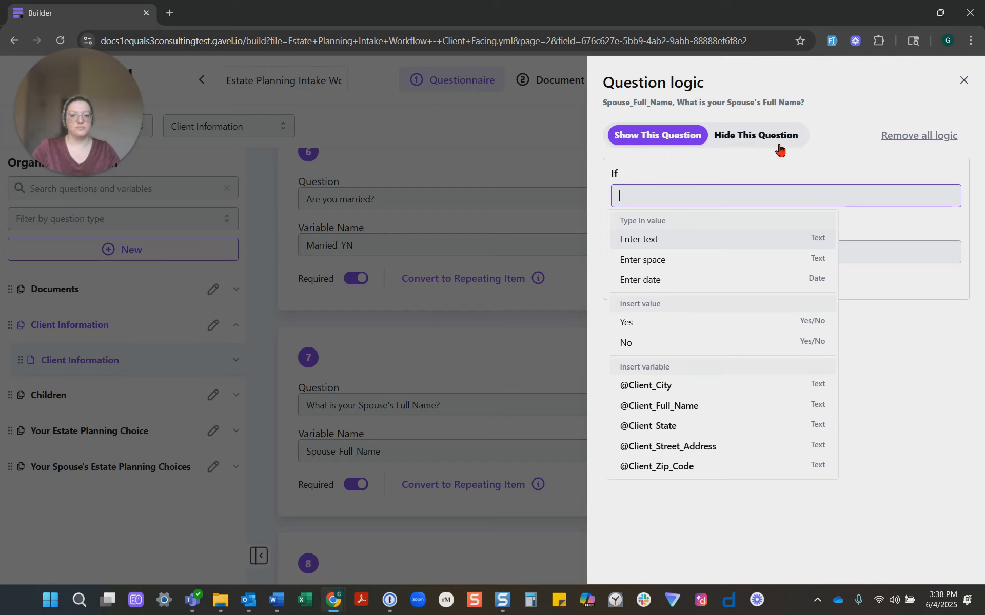
scroll(680, 343, "down", 1)
scroll(679, 342, "down", 1)
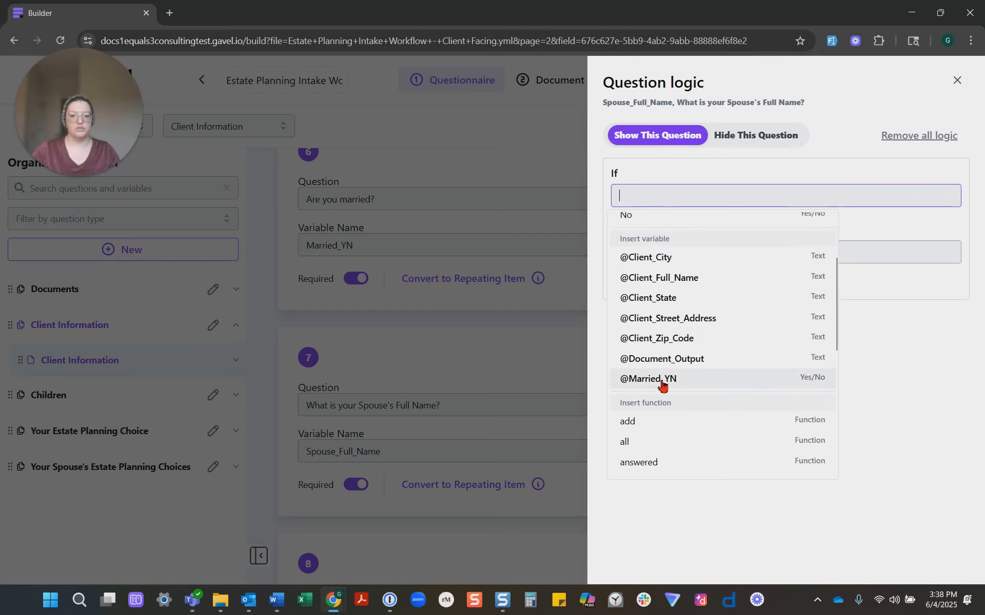
left_click(700, 380)
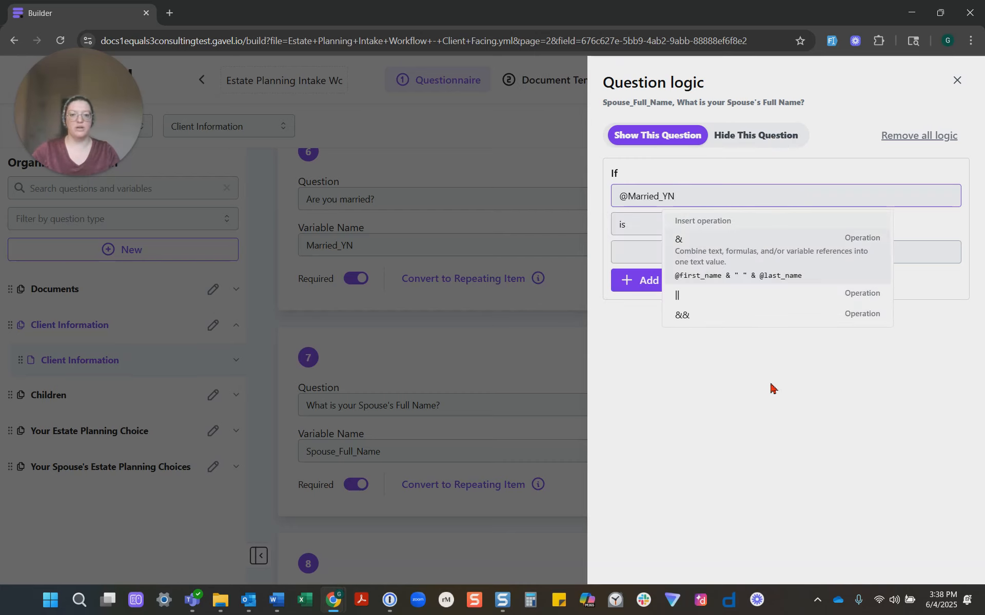
left_click(686, 376)
left_click(647, 252)
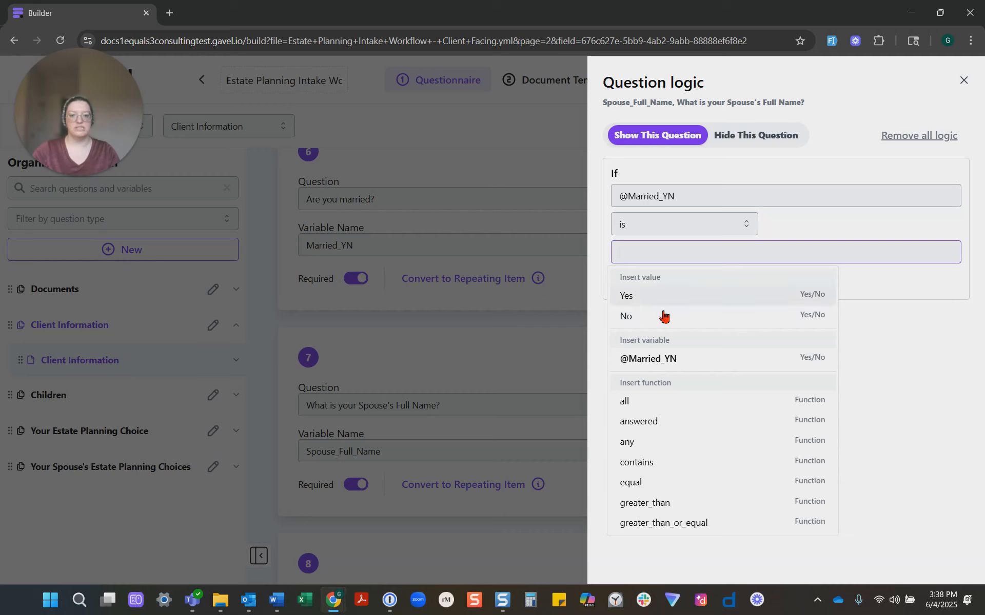
left_click(661, 297)
left_click(938, 417)
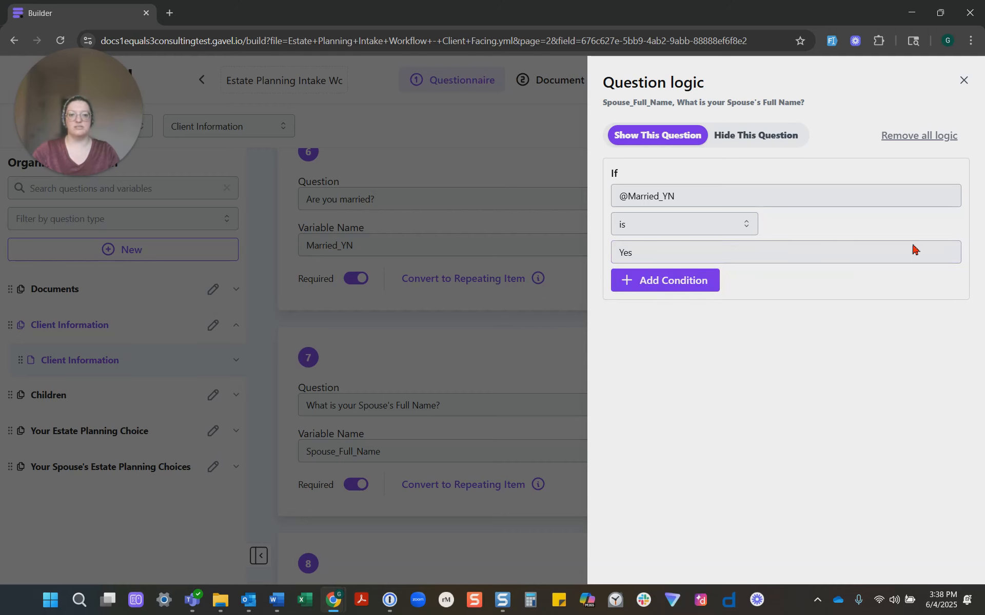
left_click(963, 82)
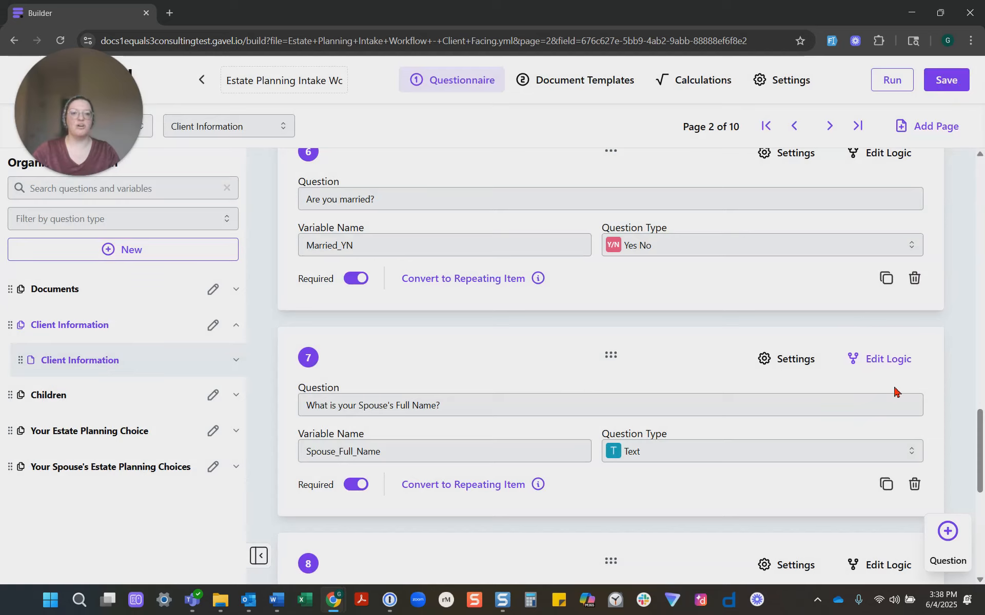
scroll(613, 466, "down", 7)
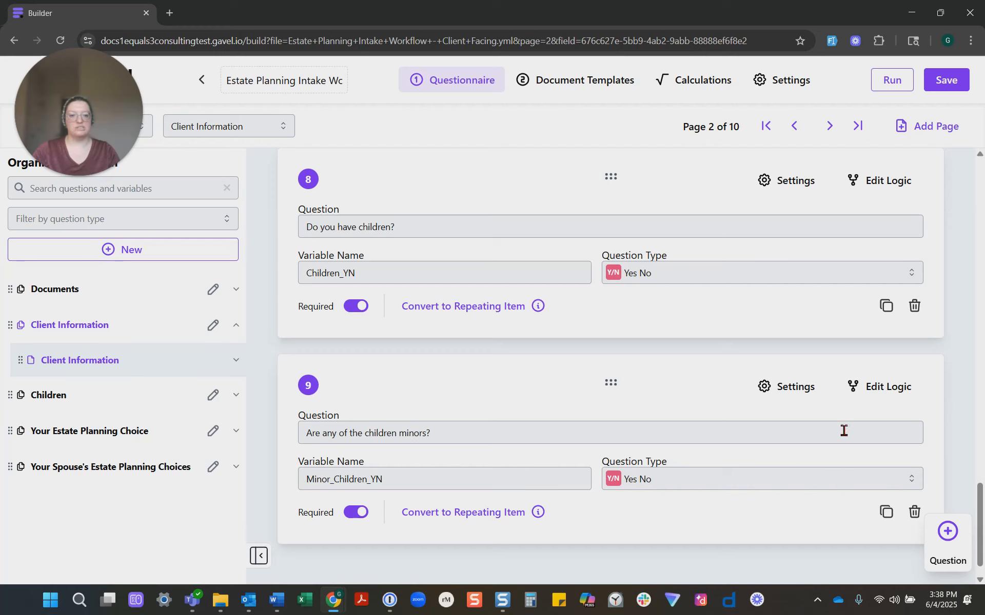
left_click(885, 398)
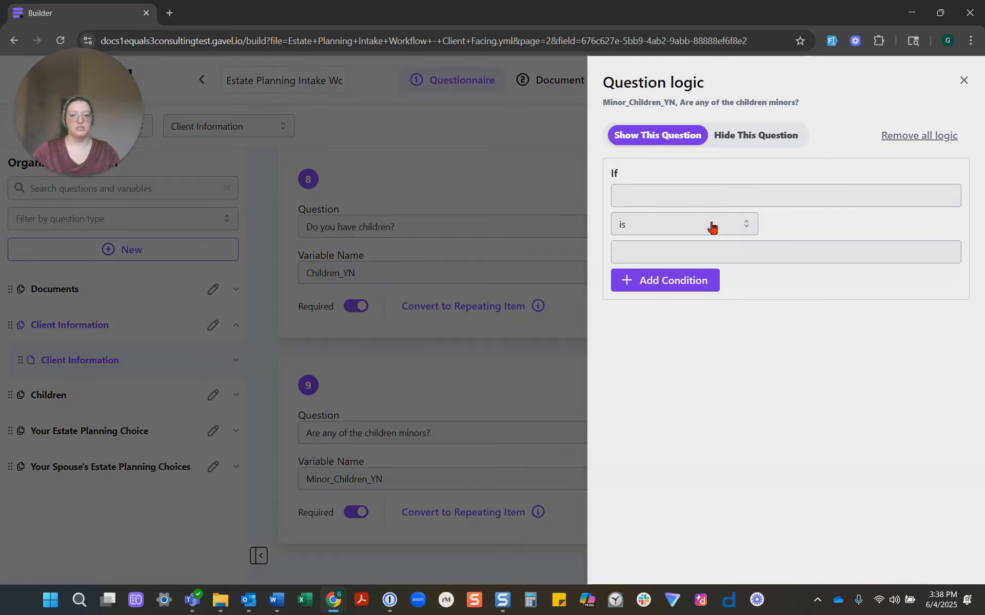
left_click(710, 199)
scroll(688, 378, "down", 2)
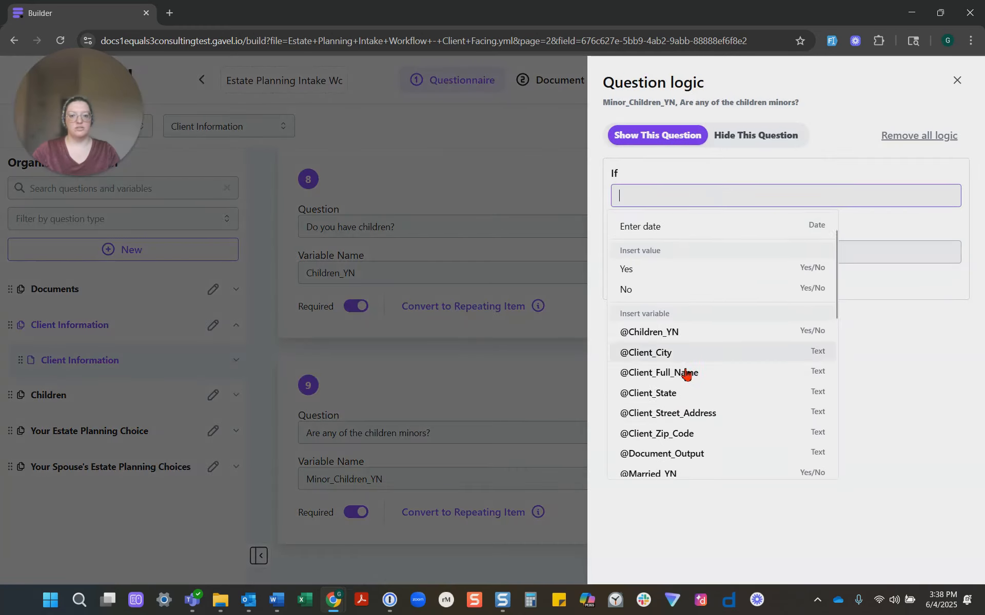
left_click(663, 321)
left_click(633, 244)
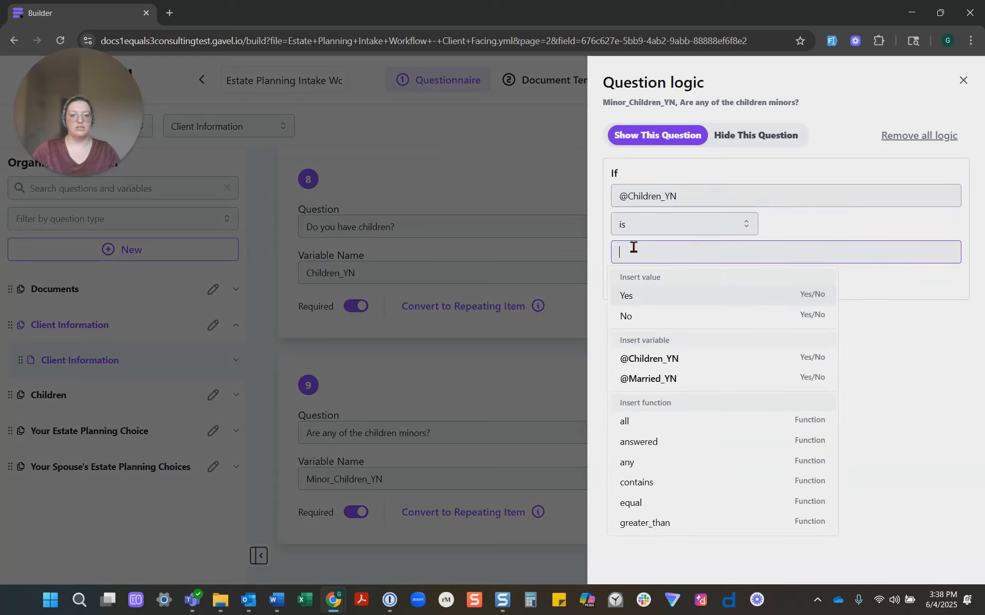
left_click(627, 296)
left_click(901, 341)
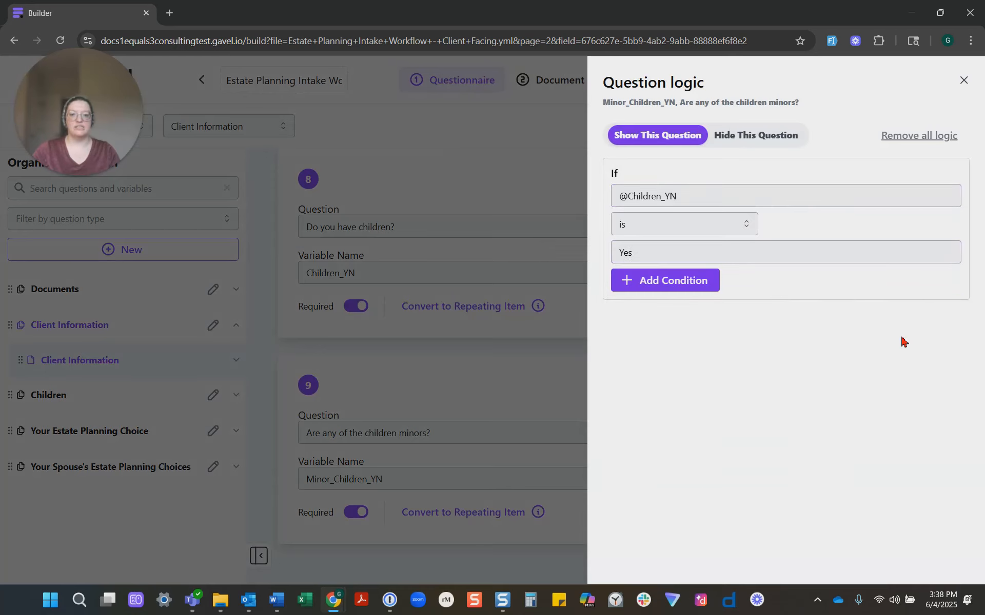
left_click(963, 82)
scroll(601, 427, "up", 1)
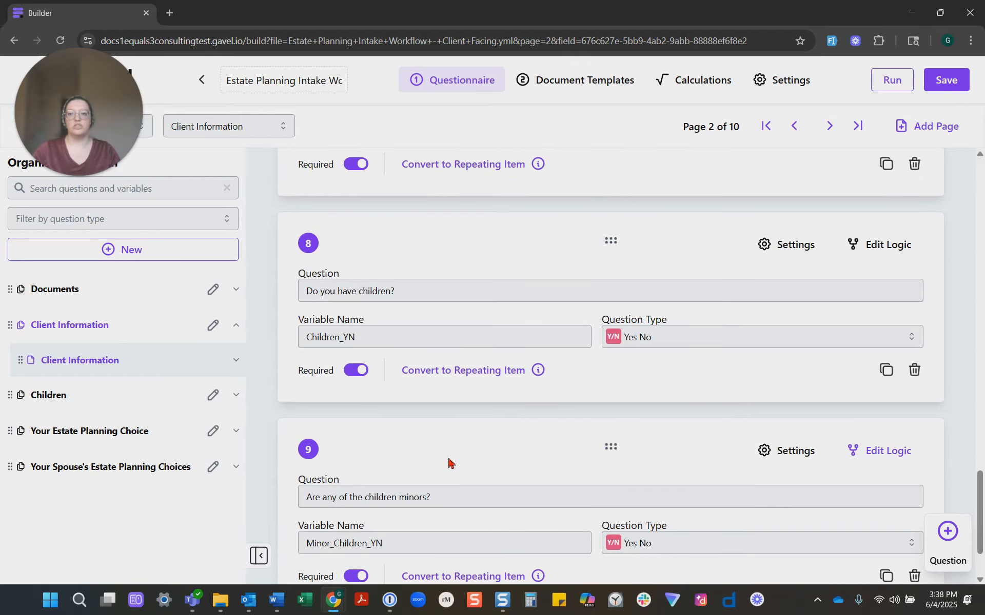
scroll(445, 462, "up", 1)
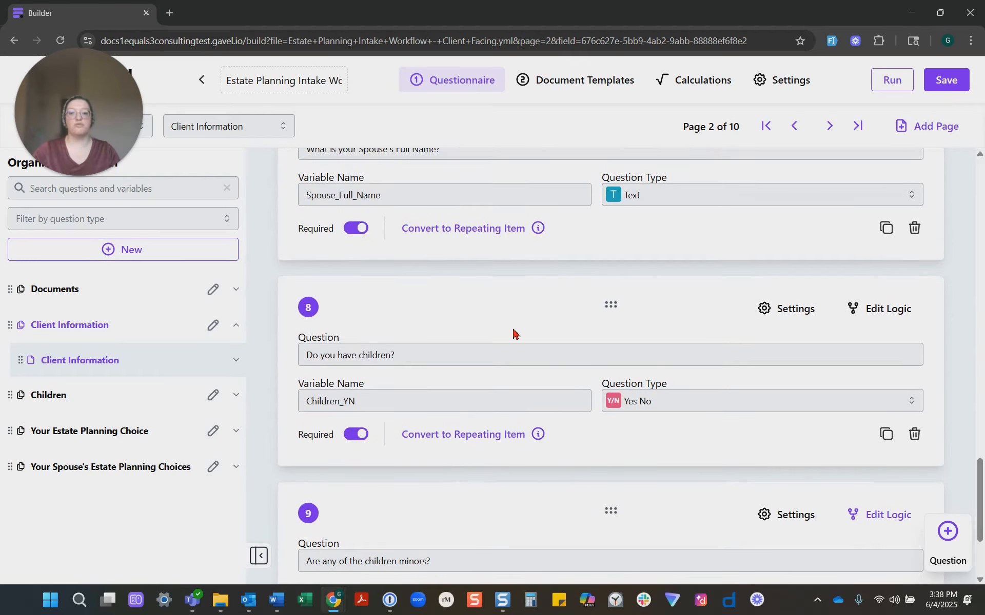
scroll(515, 334, "down", 1)
scroll(471, 520, "down", 1)
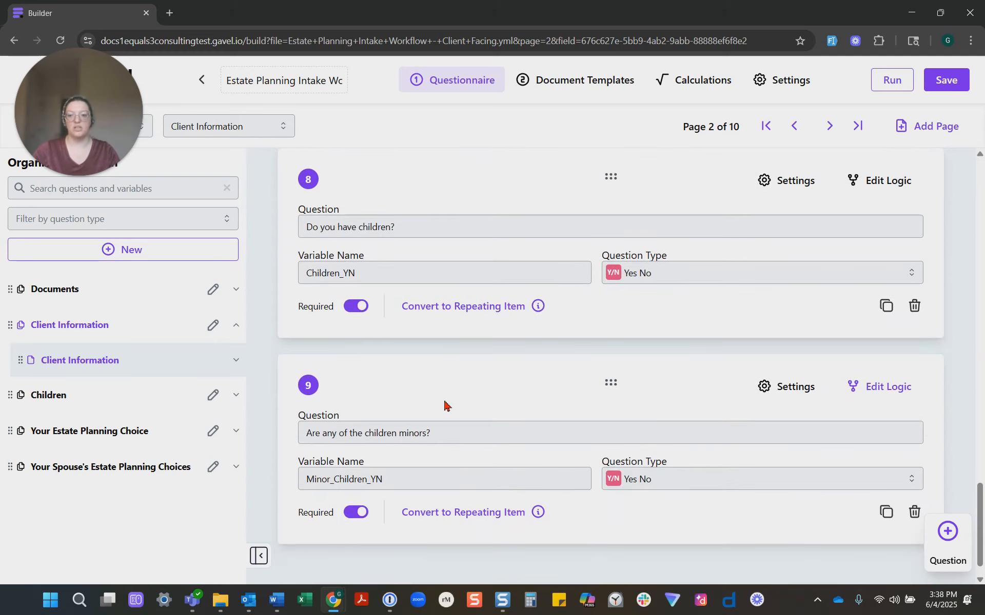
View the Your Estate Planning Choice section and all choices of the "What legal documents are we preparing for you?" question
left_click(237, 326)
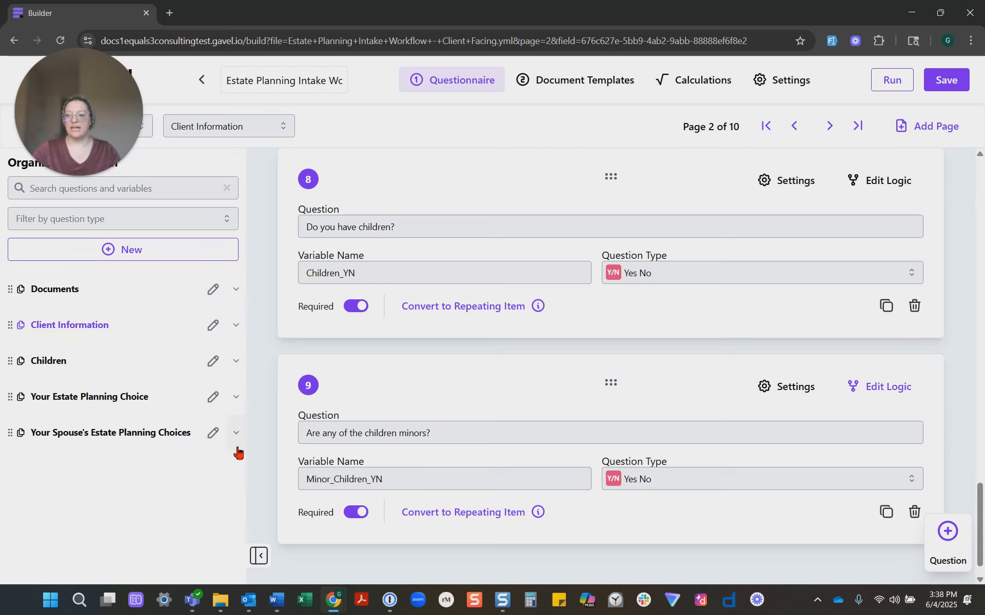
left_click(113, 399)
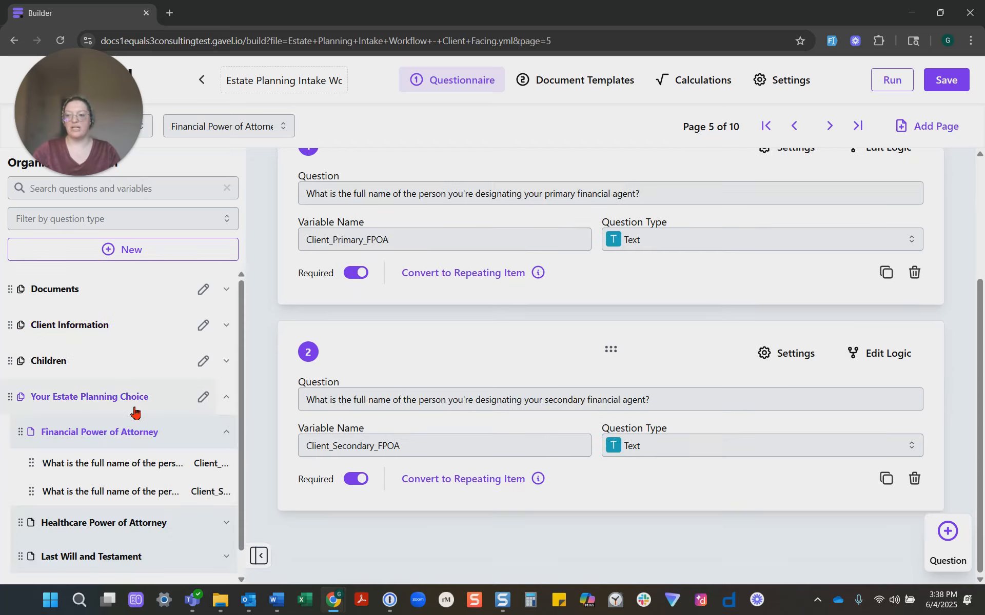
left_click(228, 298)
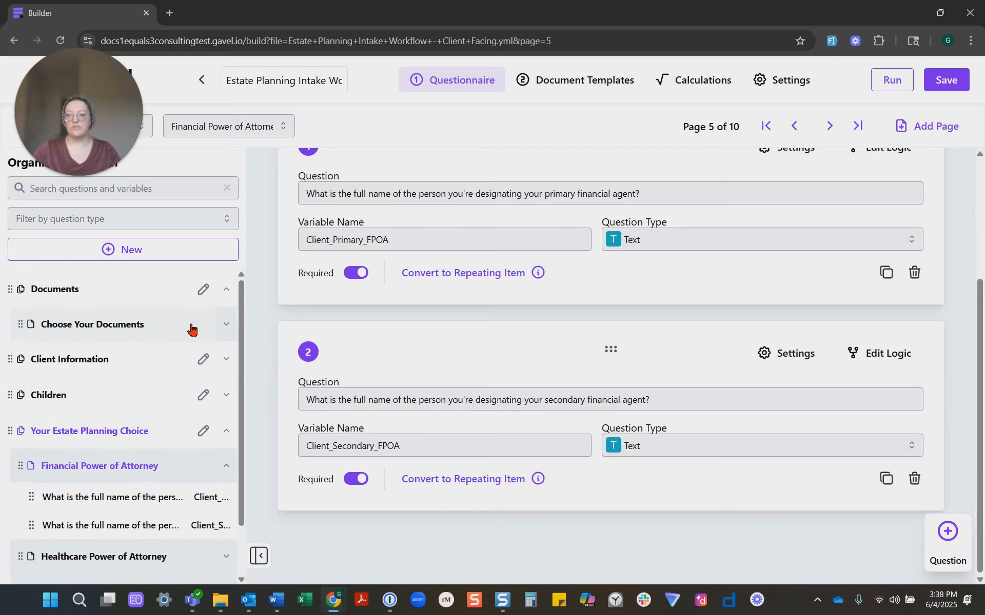
left_click(226, 325)
left_click(131, 362)
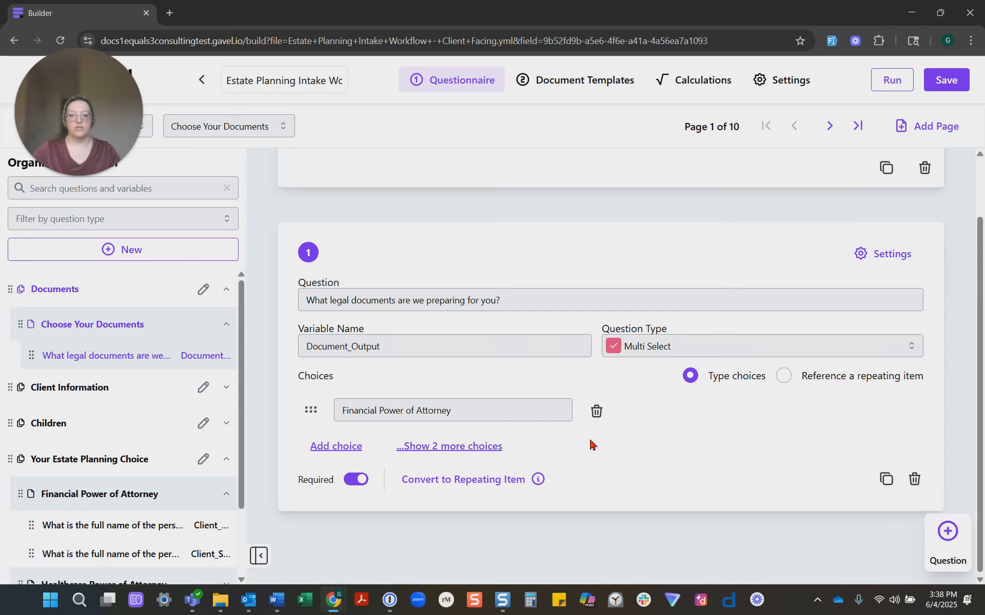
left_click(459, 458)
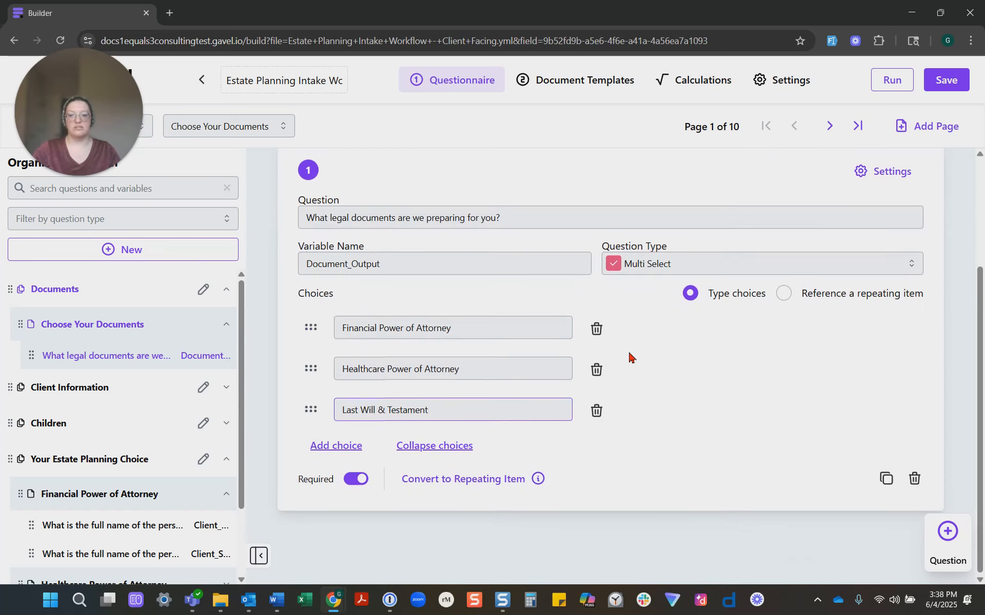
left_click(227, 325)
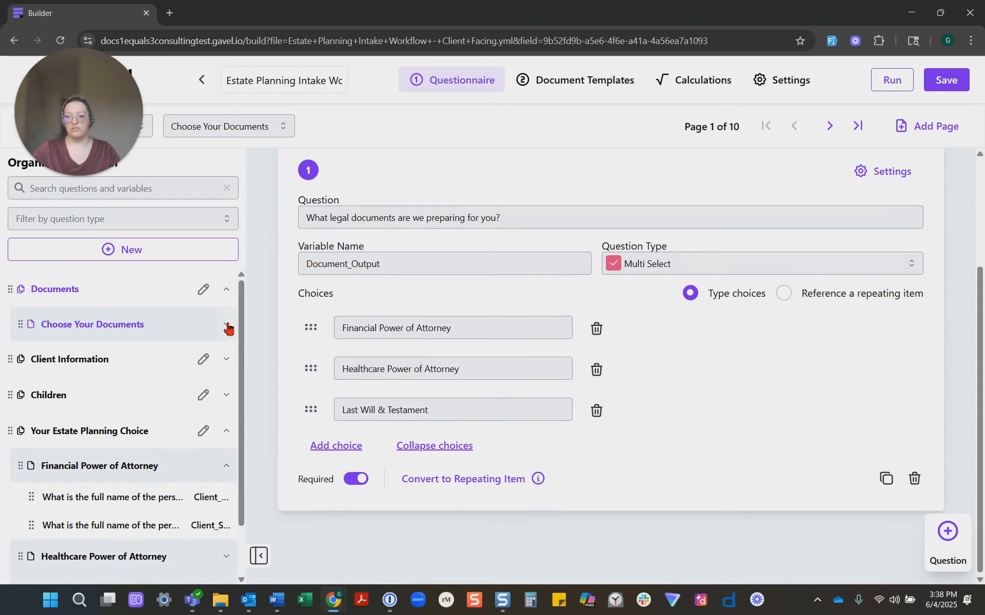
left_click(121, 473)
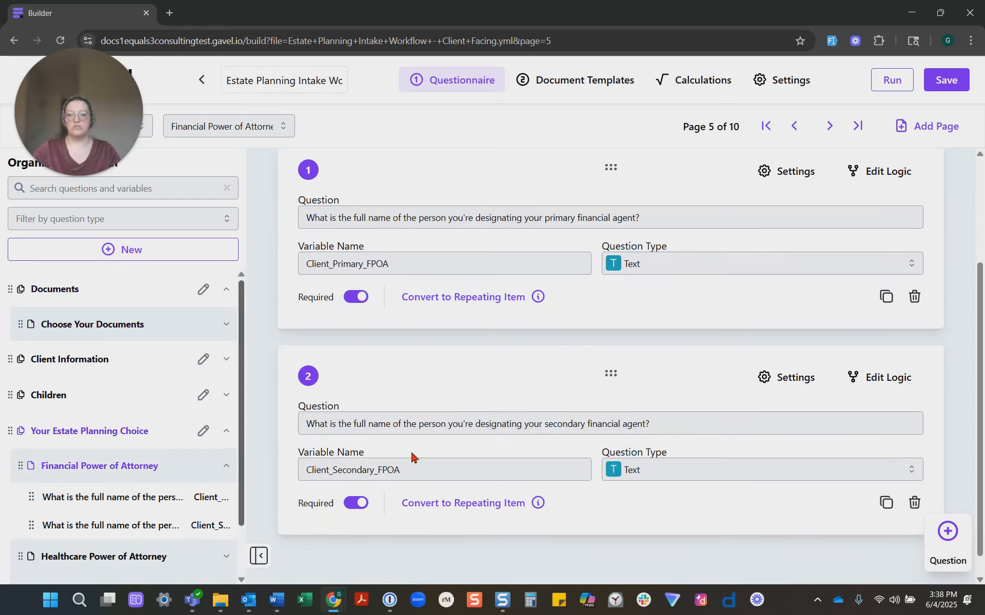
scroll(686, 423, "up", 3)
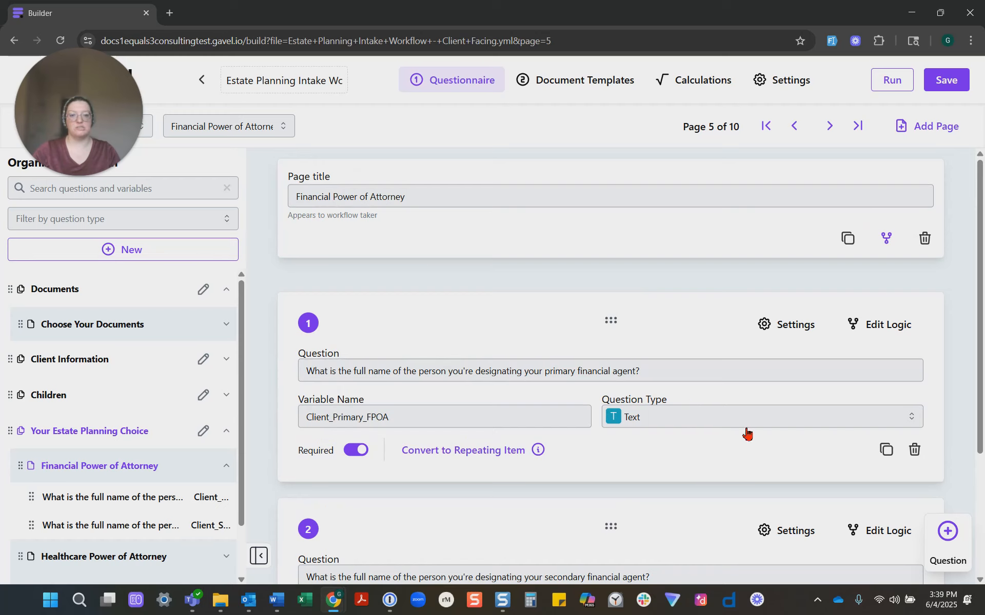
left_click(888, 245)
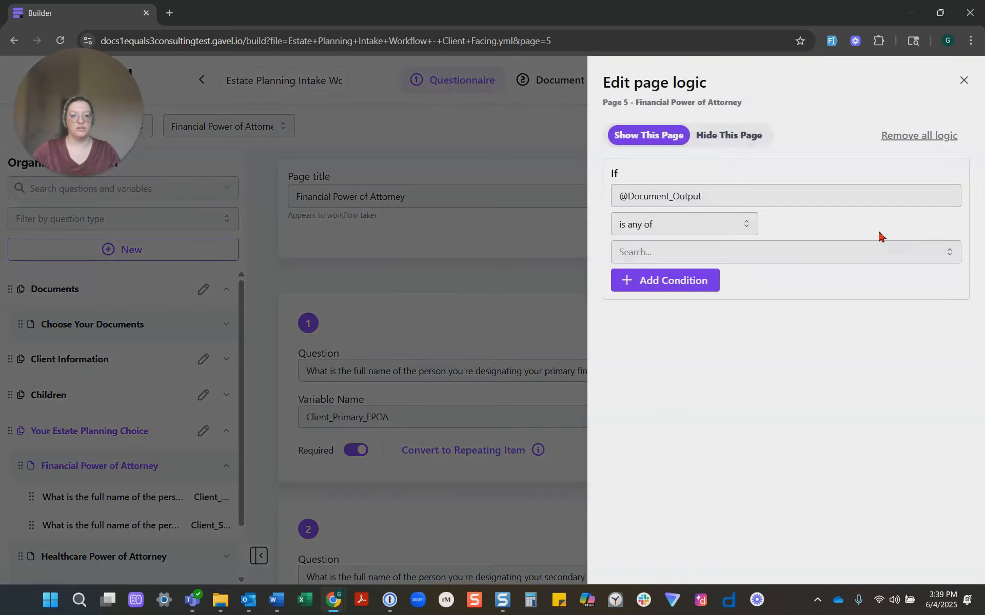
left_click(739, 199)
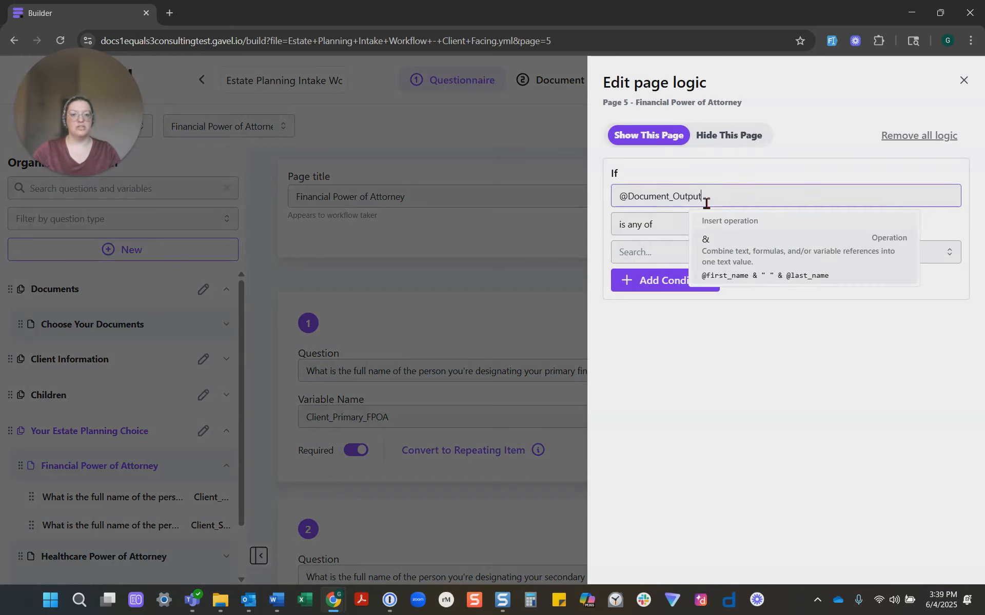
double_click(637, 198)
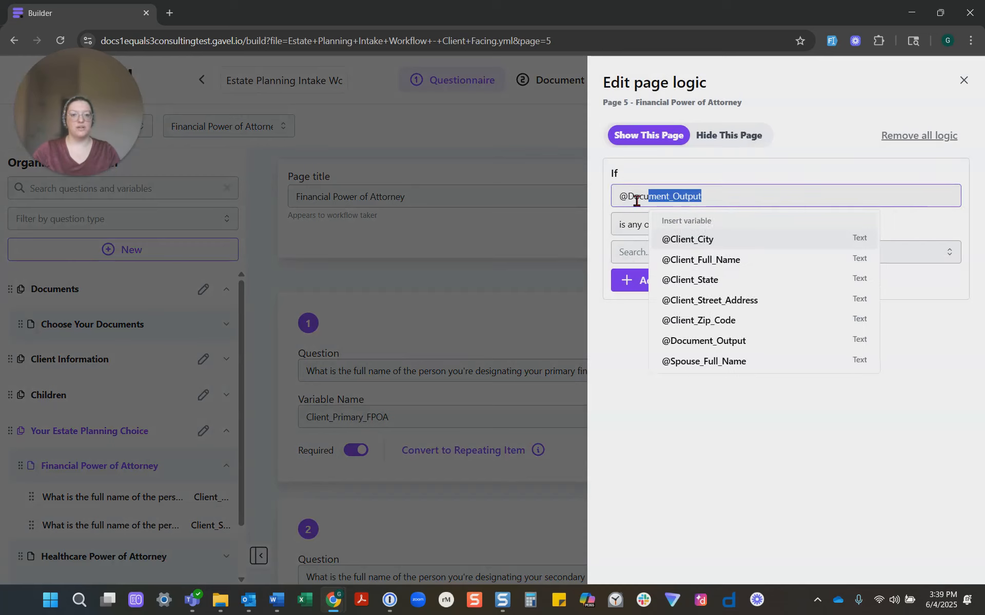
left_click(660, 346)
left_click(669, 365)
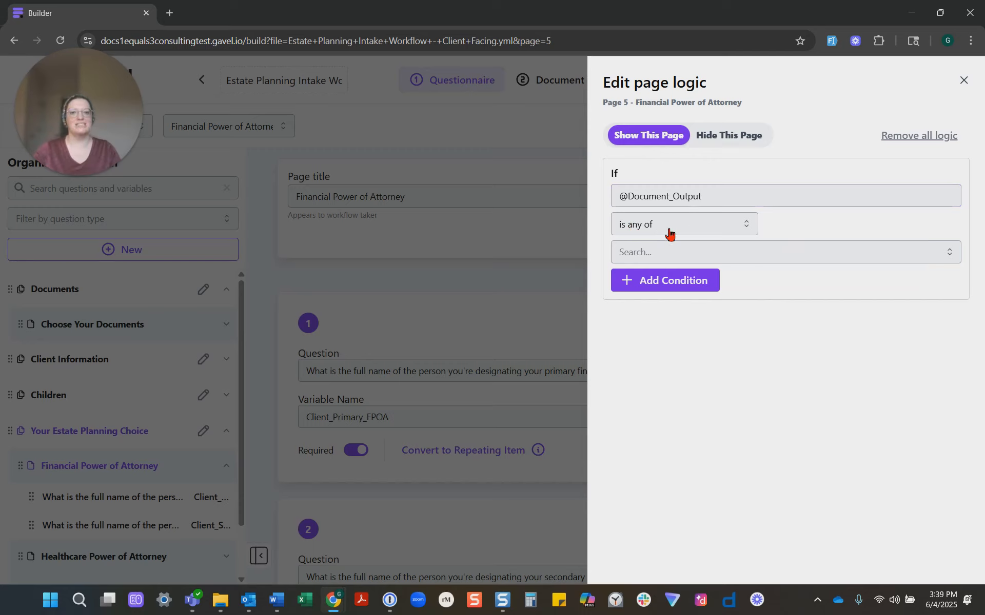
left_click(713, 249)
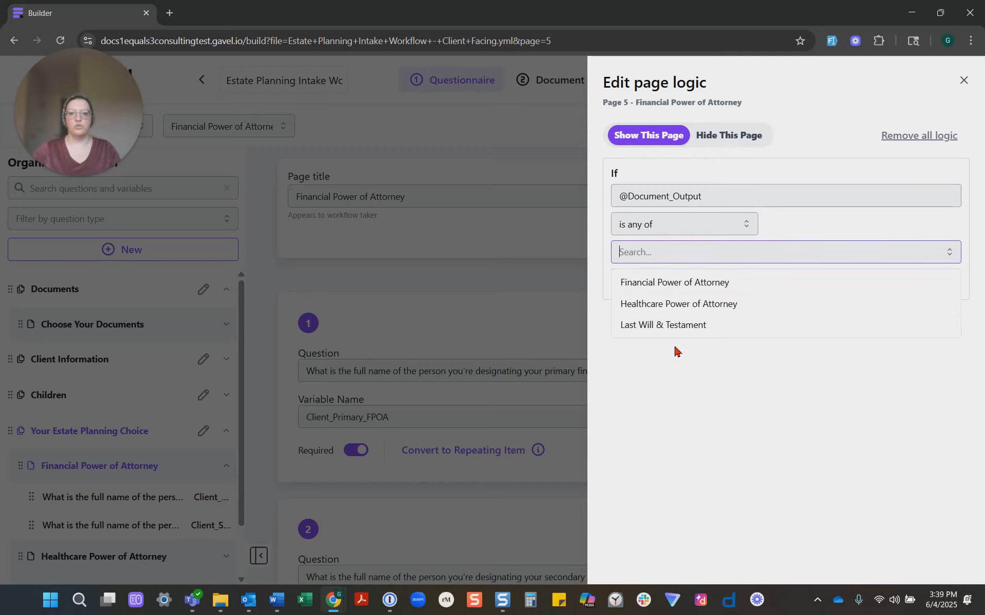
left_click(675, 292)
left_click(675, 398)
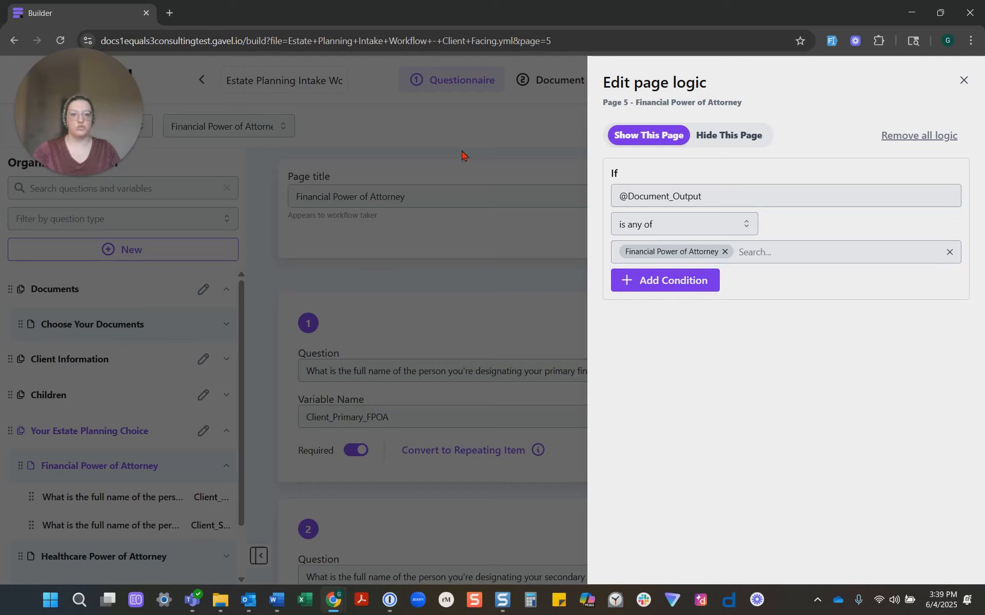
left_click(964, 83)
scroll(422, 376, "down", 1)
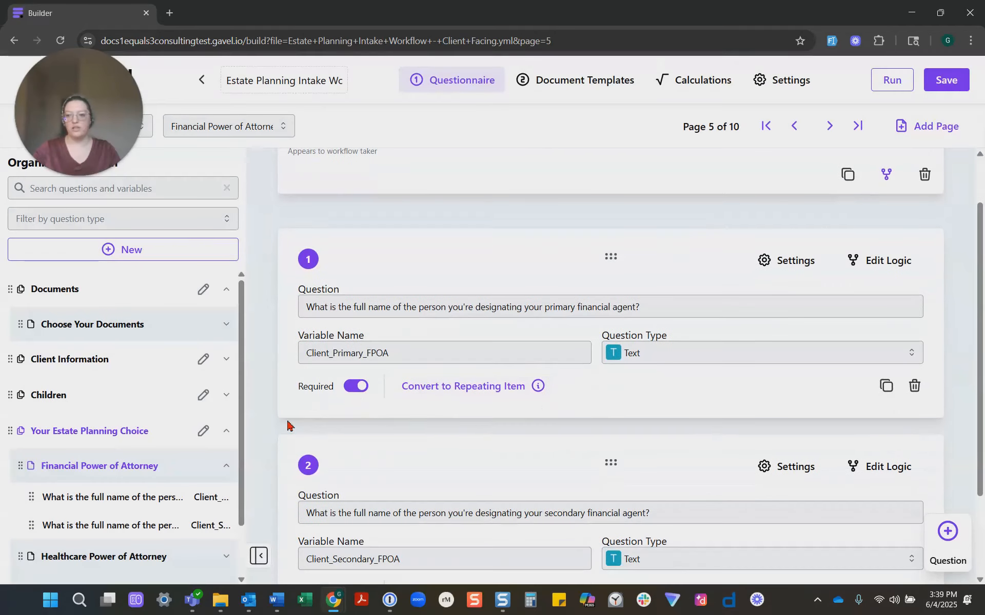
left_click(227, 466)
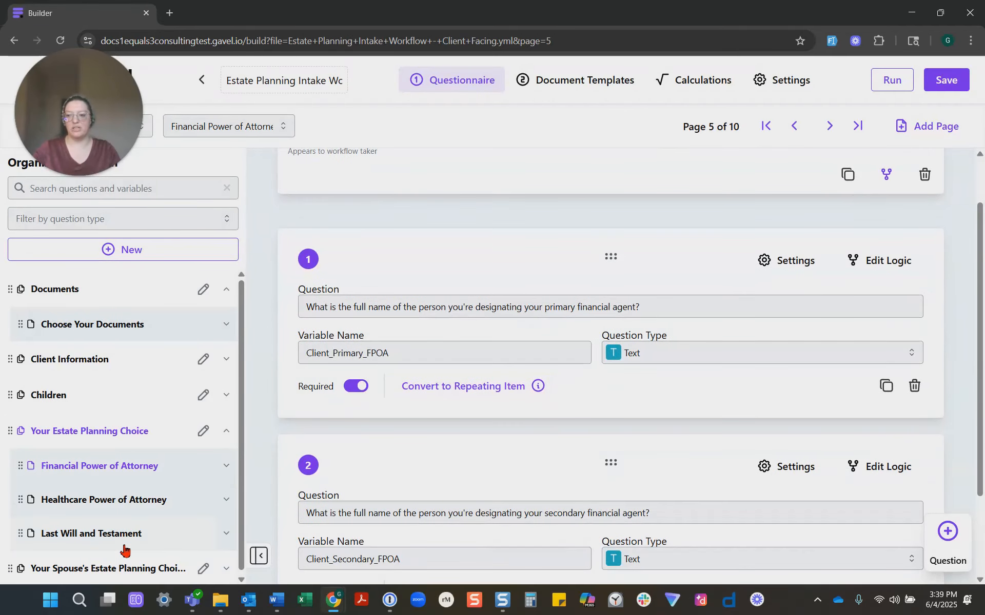
left_click(154, 501)
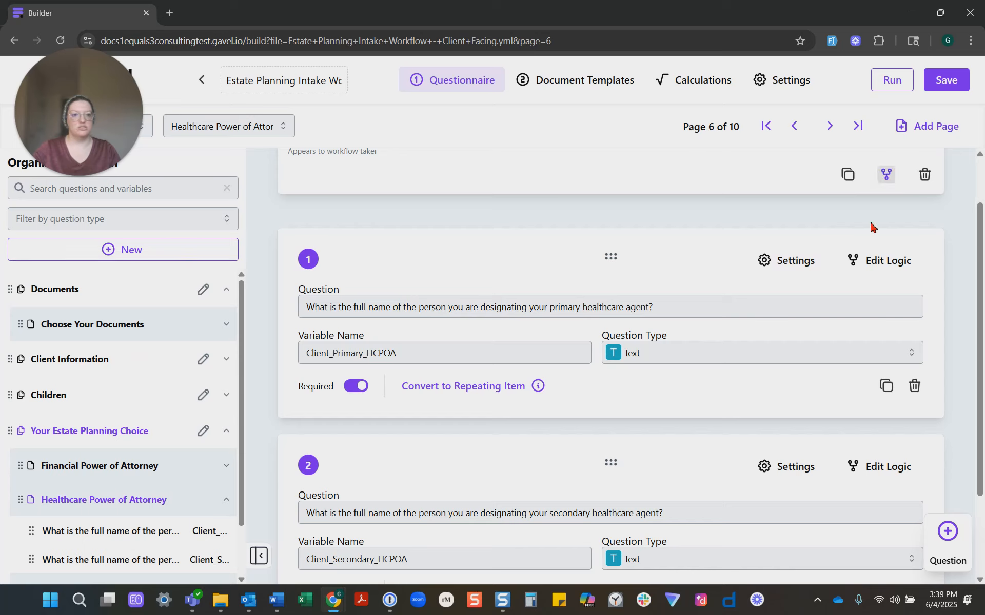
scroll(870, 226, "up", 1)
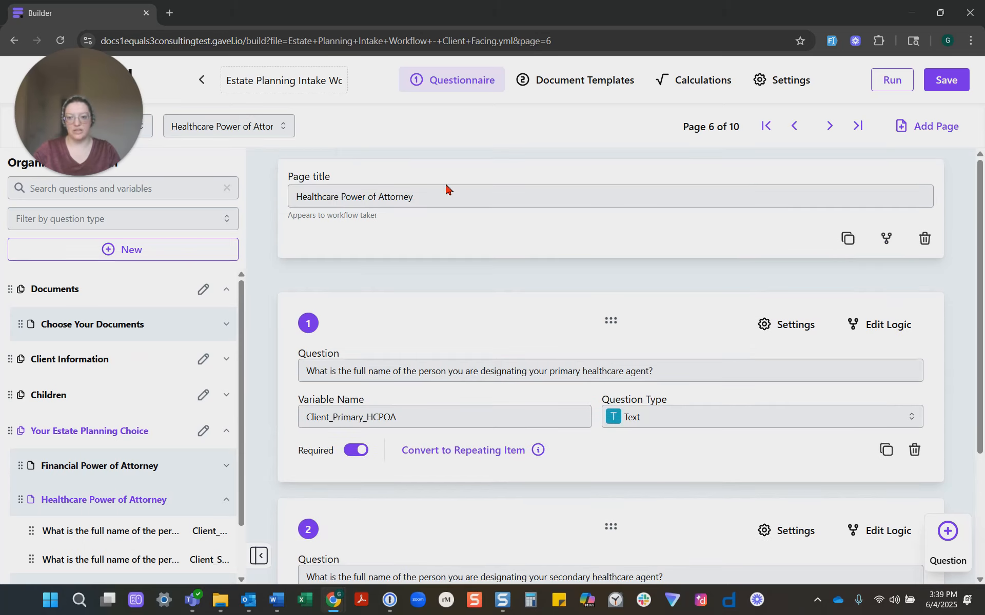
left_click(886, 239)
left_click(719, 199)
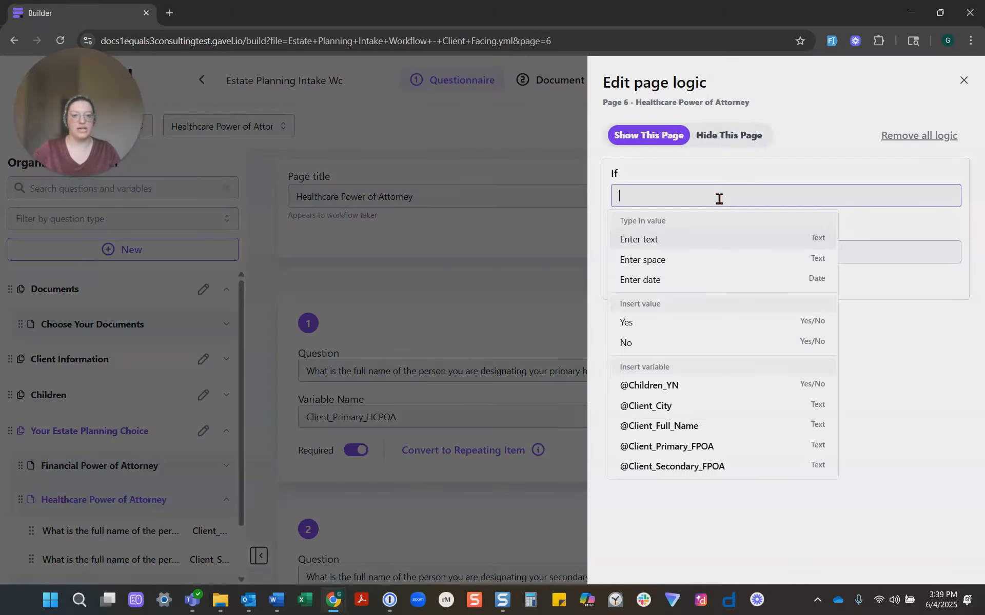
scroll(687, 384, "down", 4)
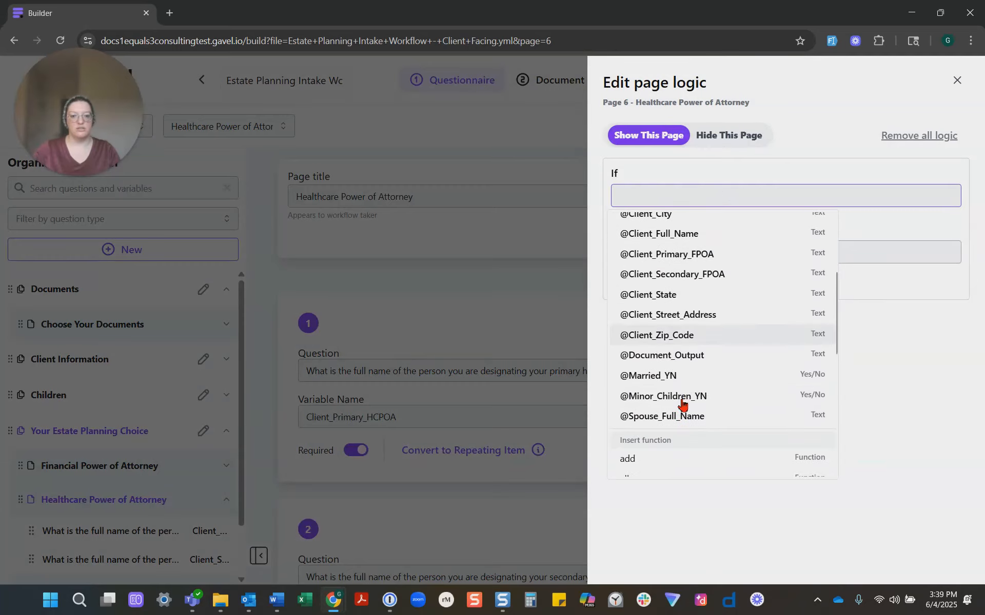
left_click(677, 357)
left_click(642, 254)
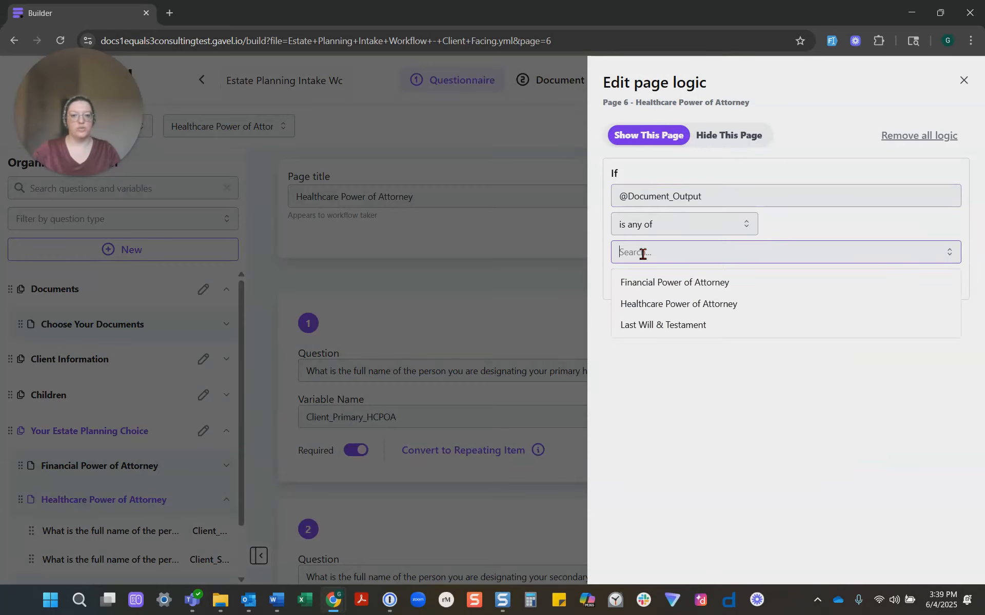
left_click(712, 306)
left_click(873, 384)
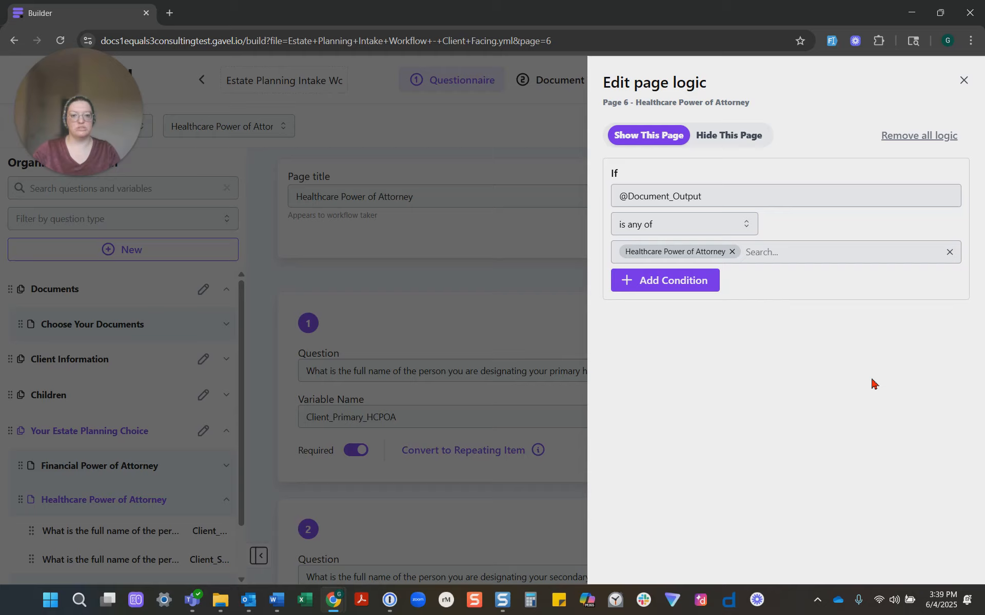
left_click(963, 80)
scroll(193, 520, "down", 1)
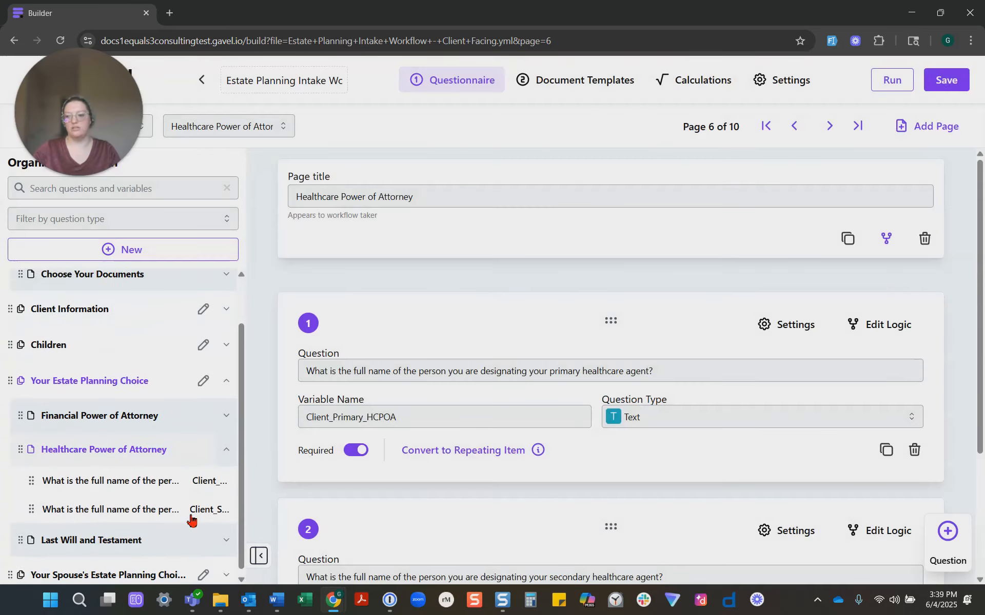
left_click(125, 535)
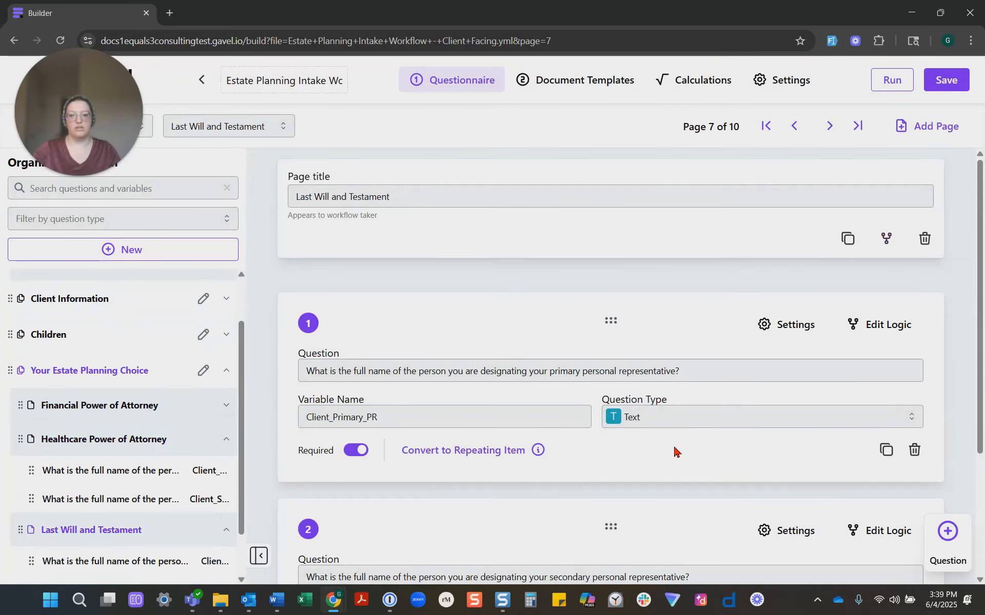
left_click(886, 239)
left_click(725, 200)
scroll(693, 359, "down", 1)
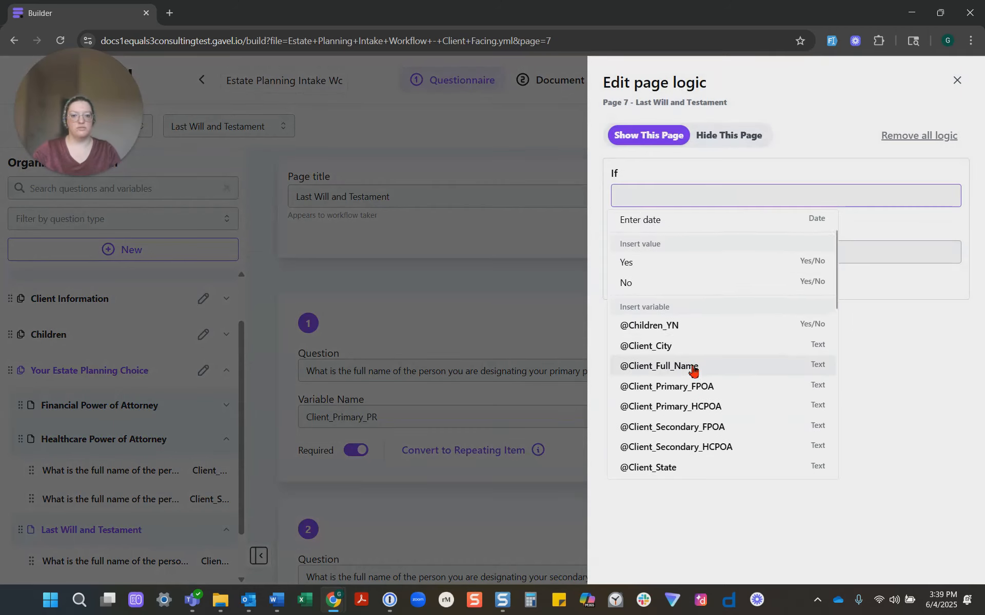
scroll(685, 359, "down", 3)
left_click(680, 333)
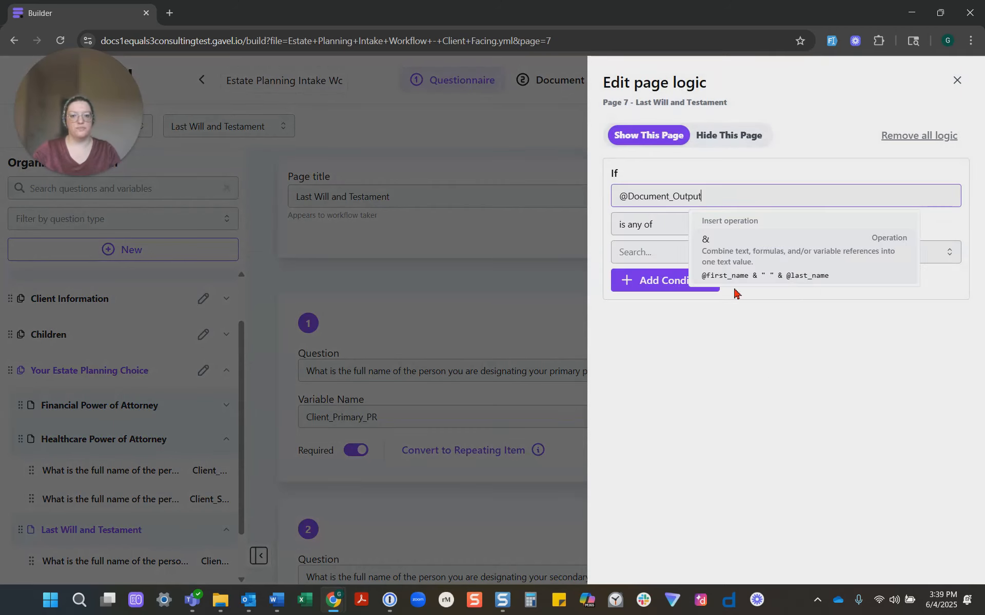
left_click(661, 257)
left_click(661, 326)
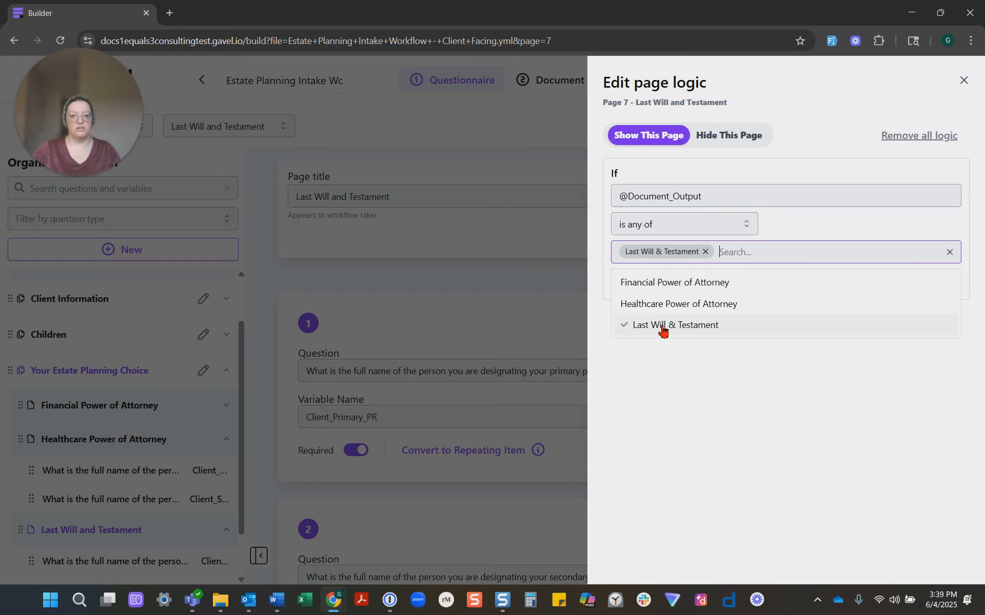
left_click(803, 309)
left_click(962, 82)
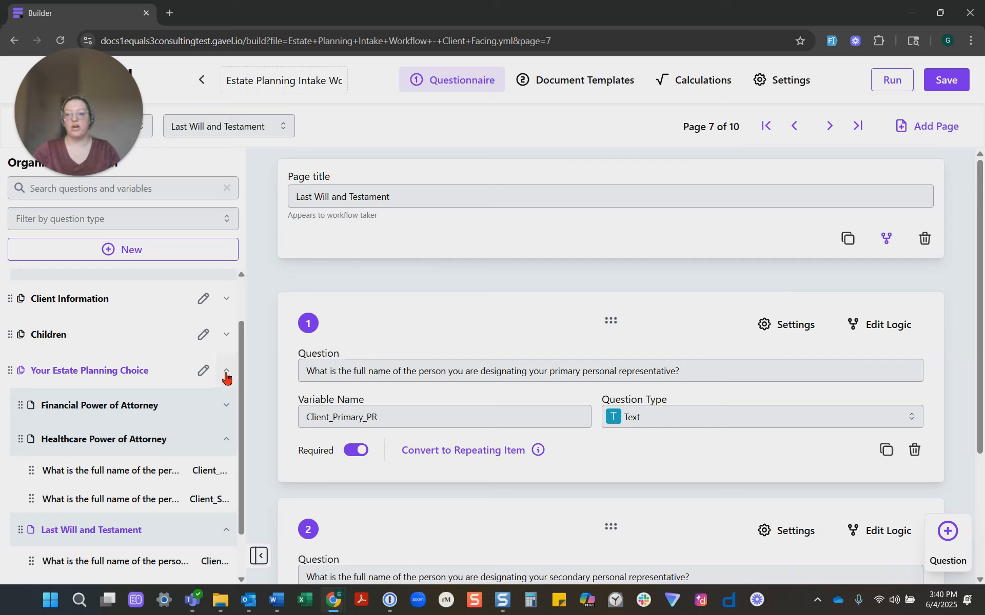
left_click(226, 439)
left_click(231, 375)
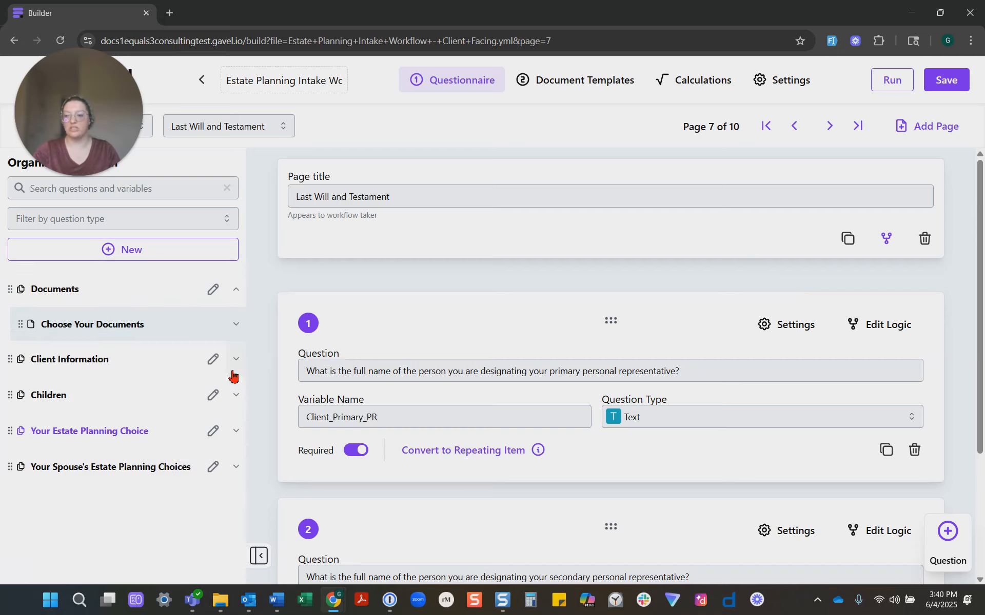
left_click(61, 398)
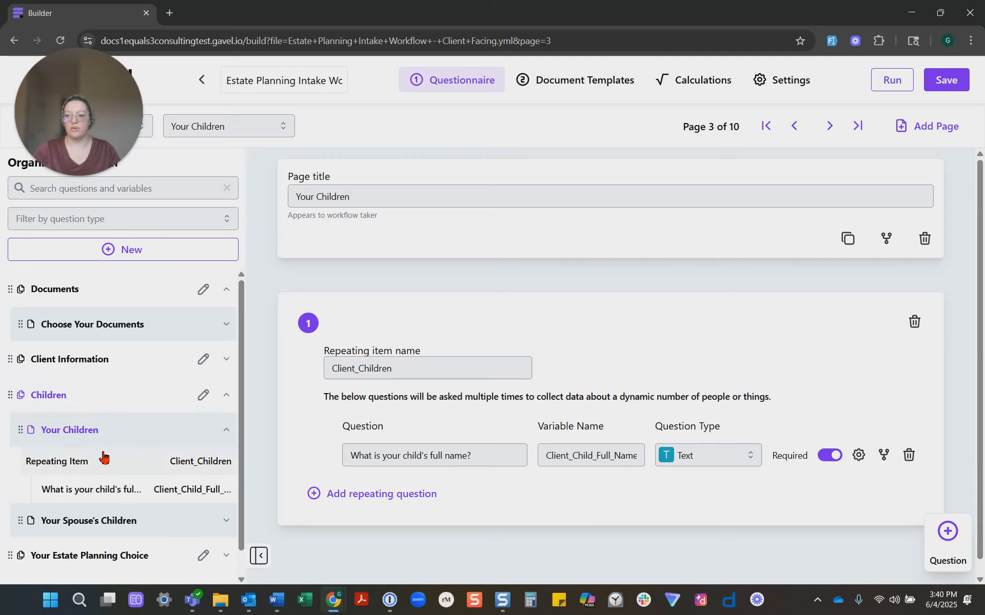
left_click(226, 431)
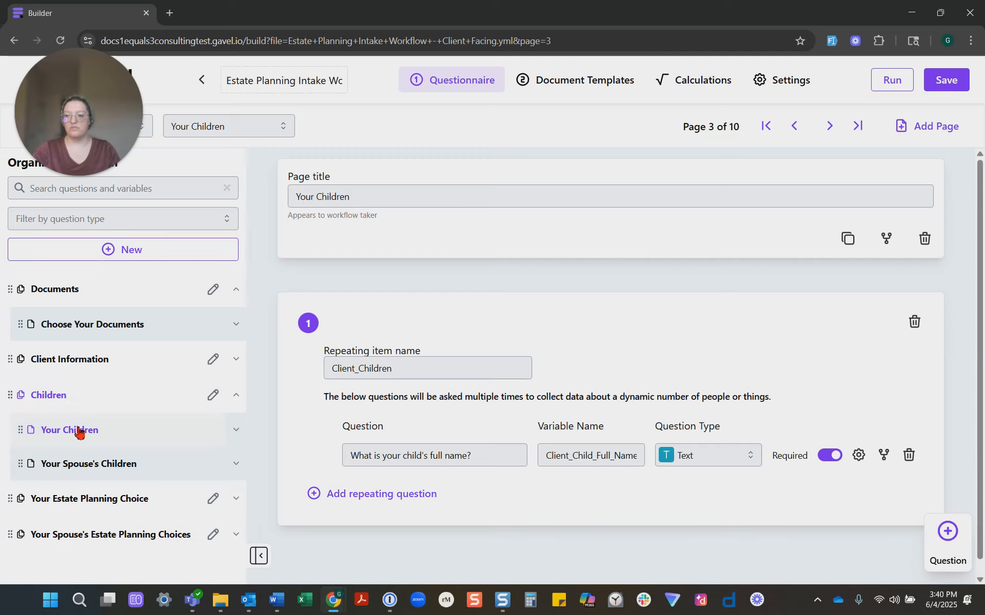
left_click(886, 239)
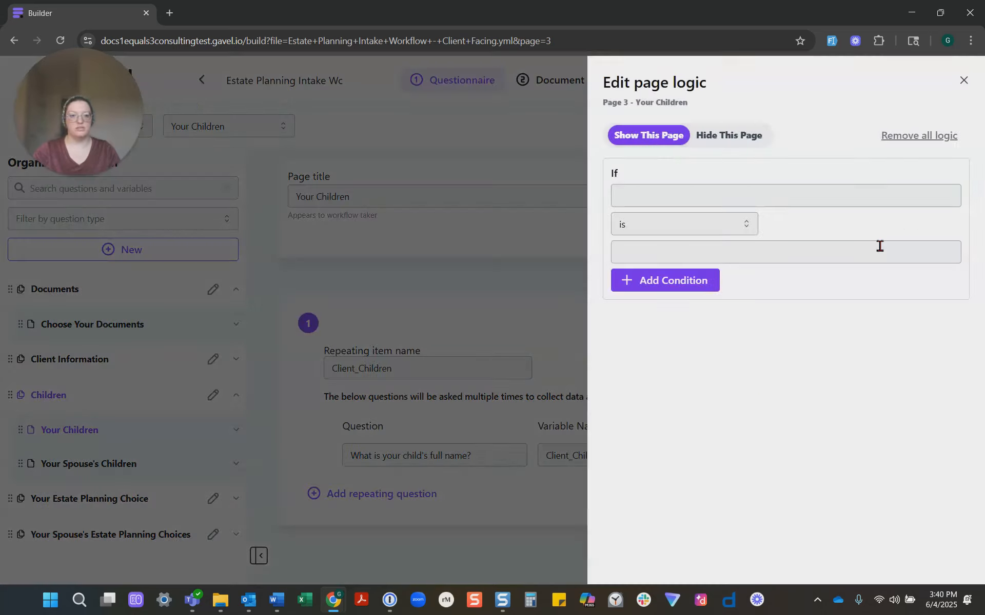
left_click(734, 195)
left_click(682, 384)
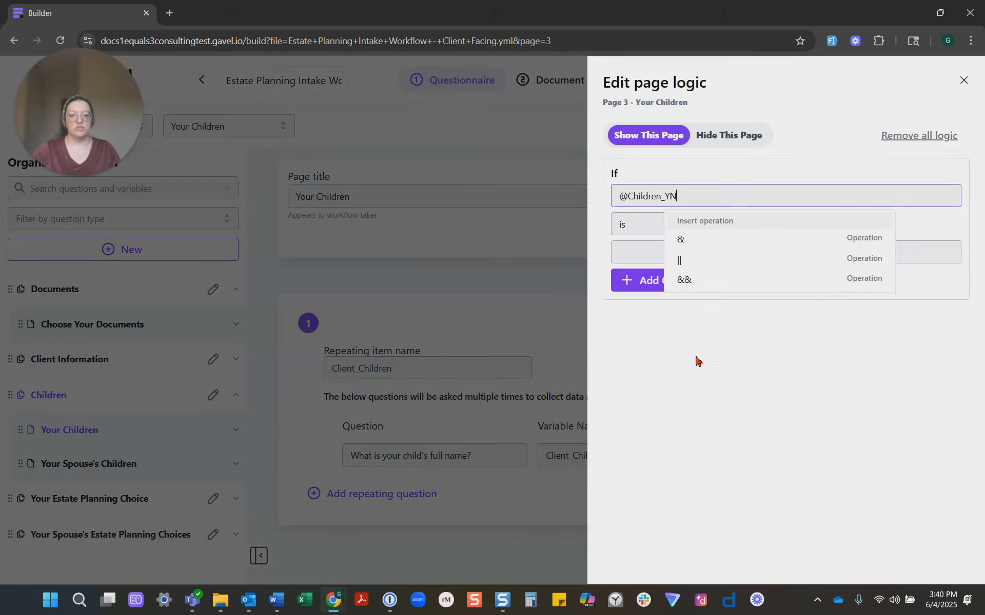
left_click(646, 256)
left_click(641, 297)
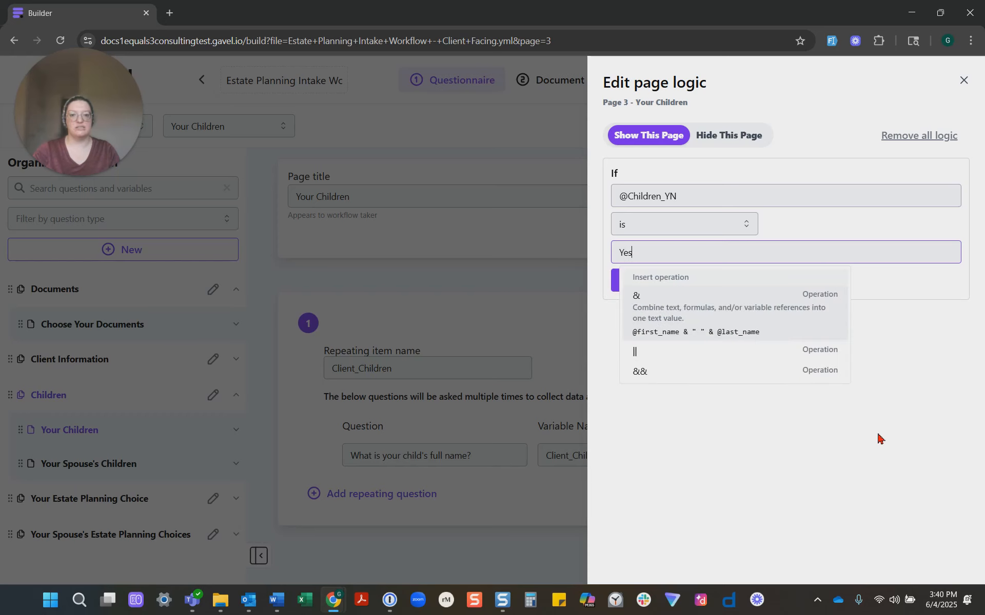
left_click(900, 431)
left_click(964, 81)
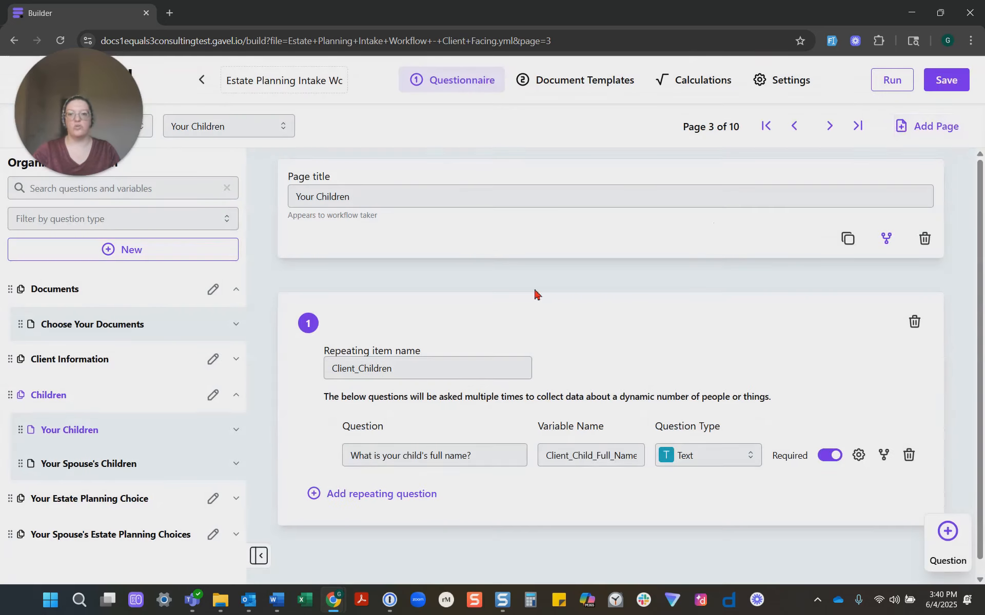
left_click(131, 473)
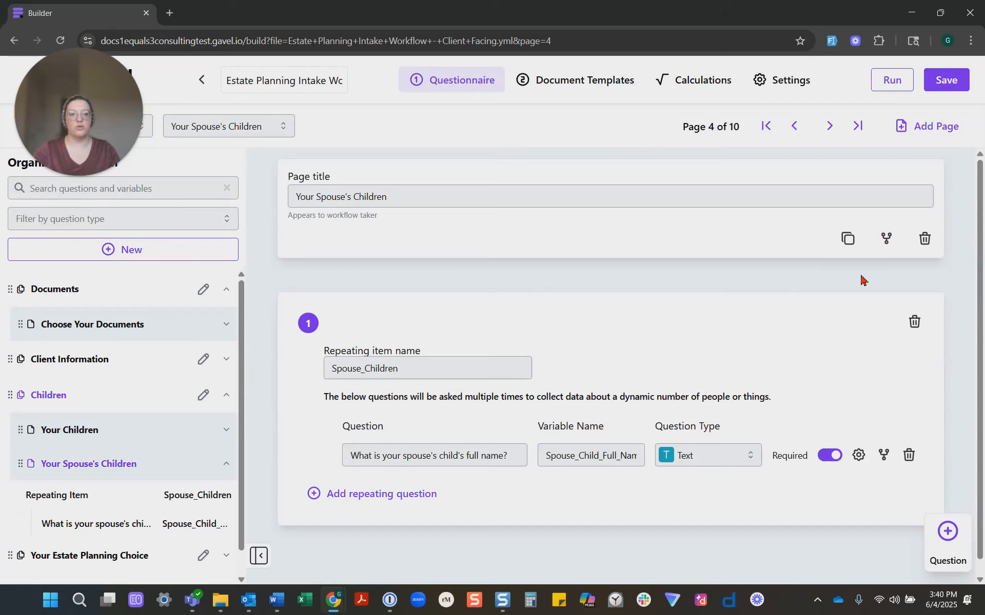
left_click(886, 239)
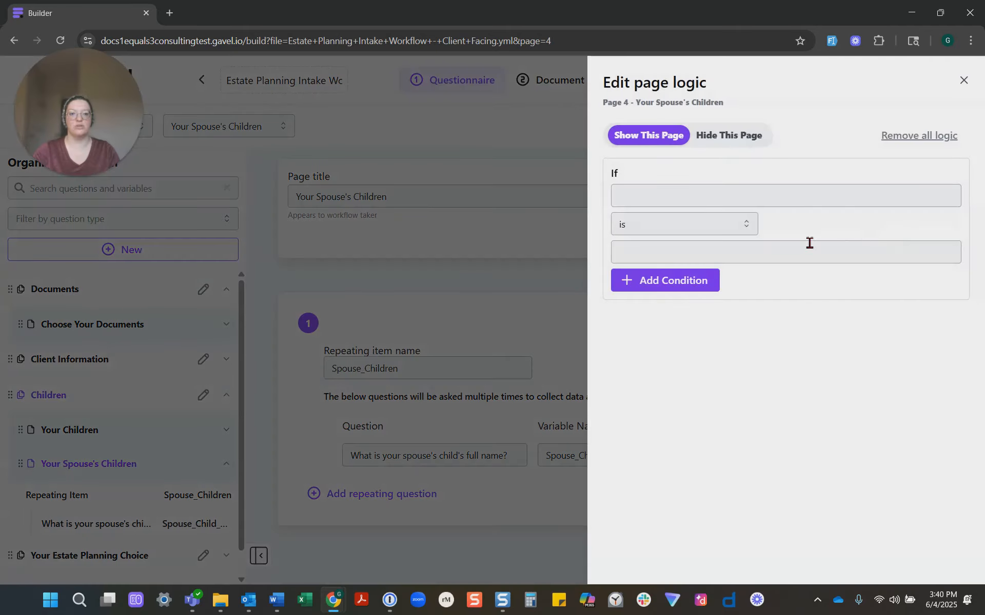
left_click(800, 198)
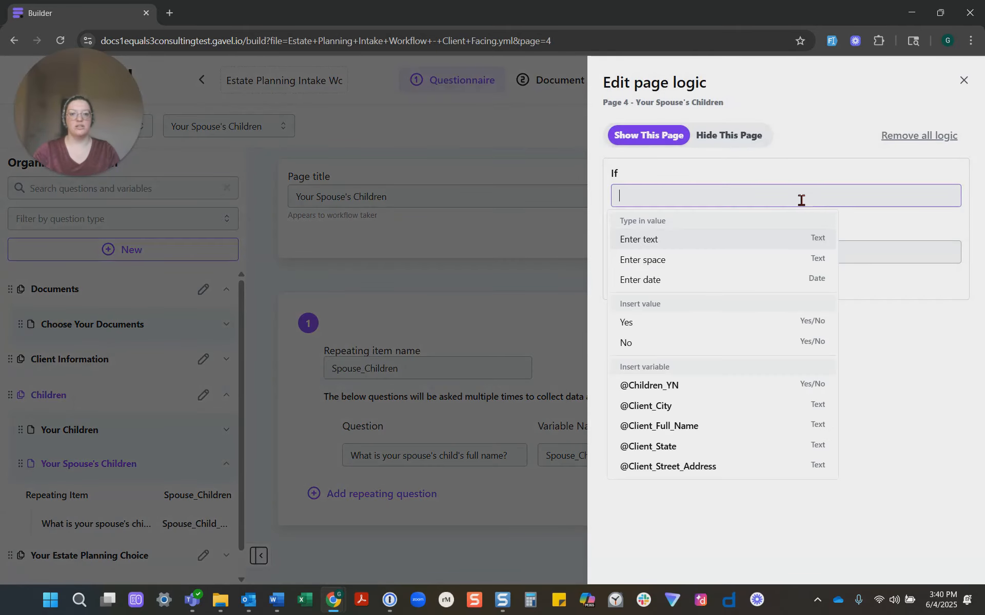
left_click(675, 394)
left_click(634, 278)
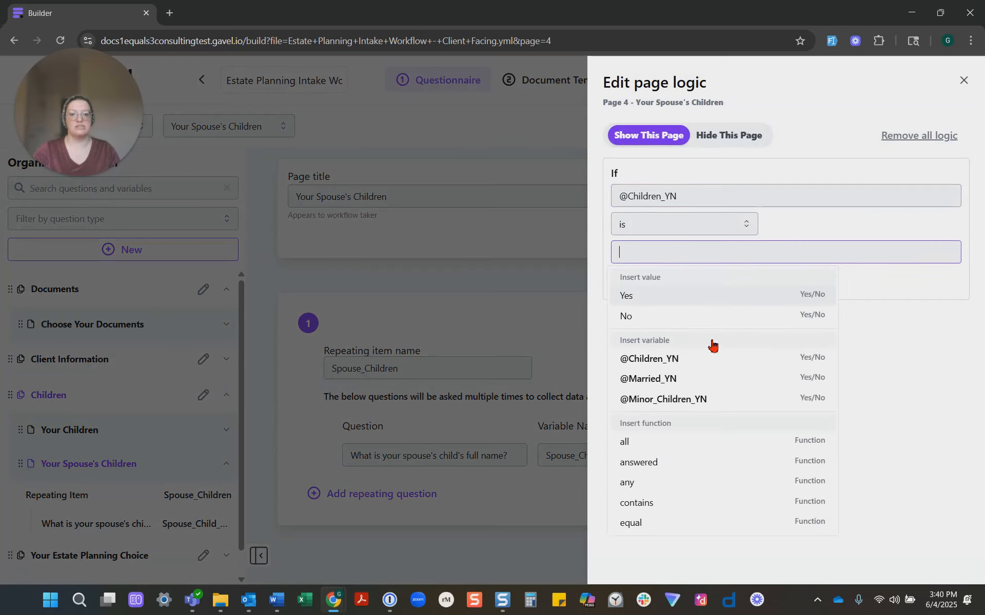
left_click(711, 297)
left_click(841, 444)
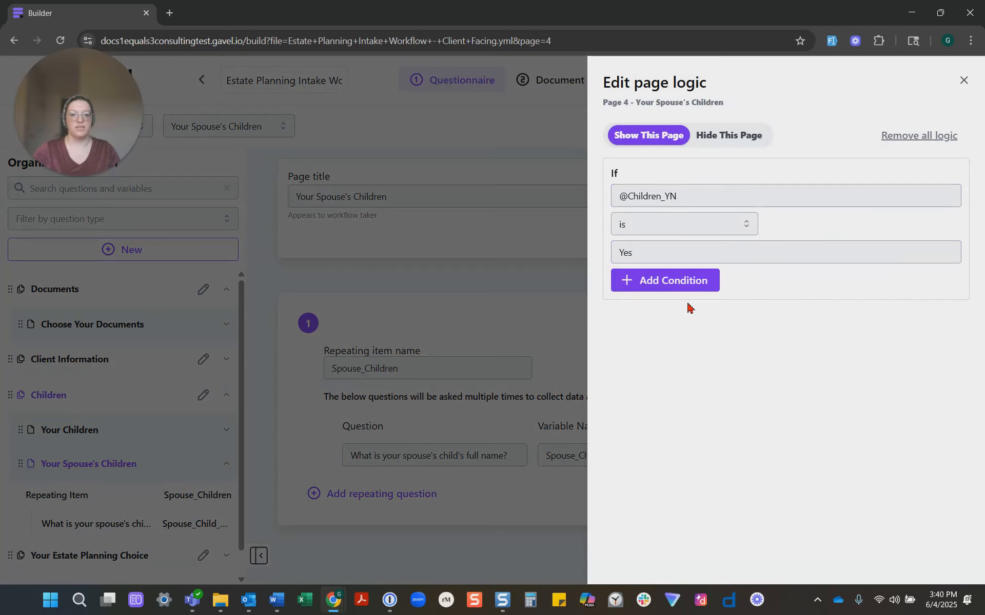
left_click(659, 281)
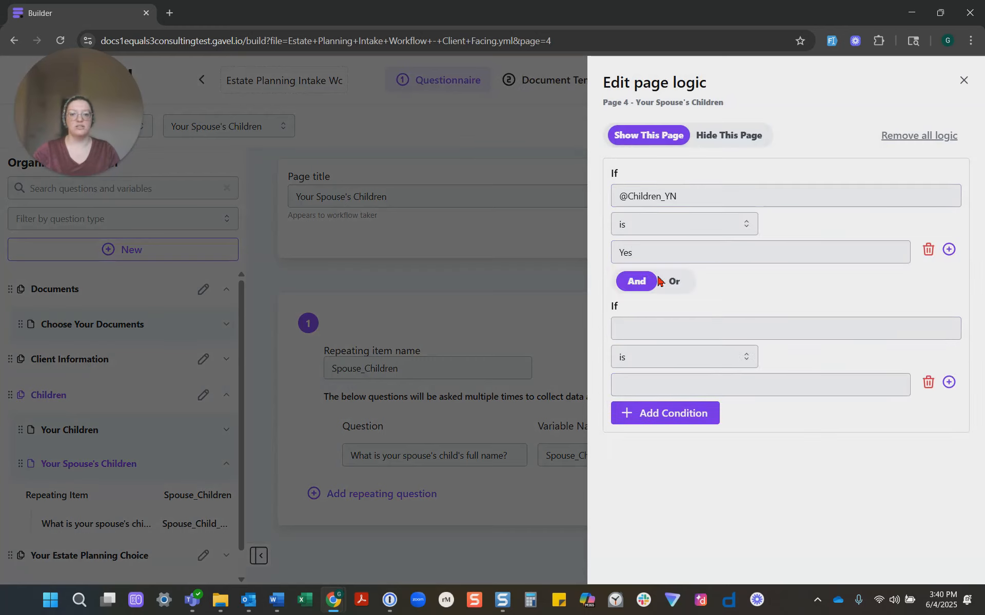
left_click(659, 335)
scroll(666, 246, "down", 3)
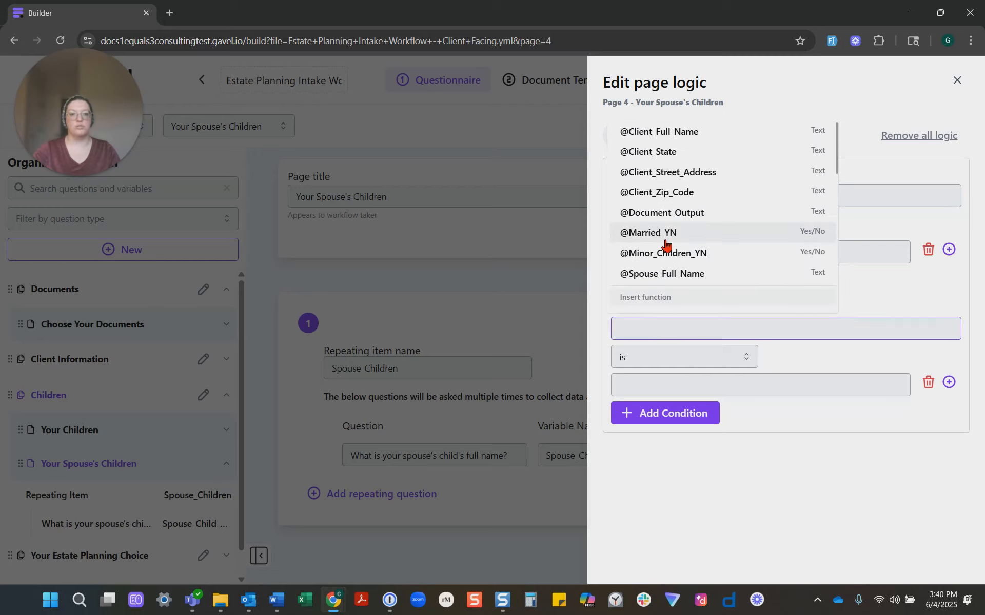
left_click(665, 233)
left_click(719, 501)
left_click(659, 386)
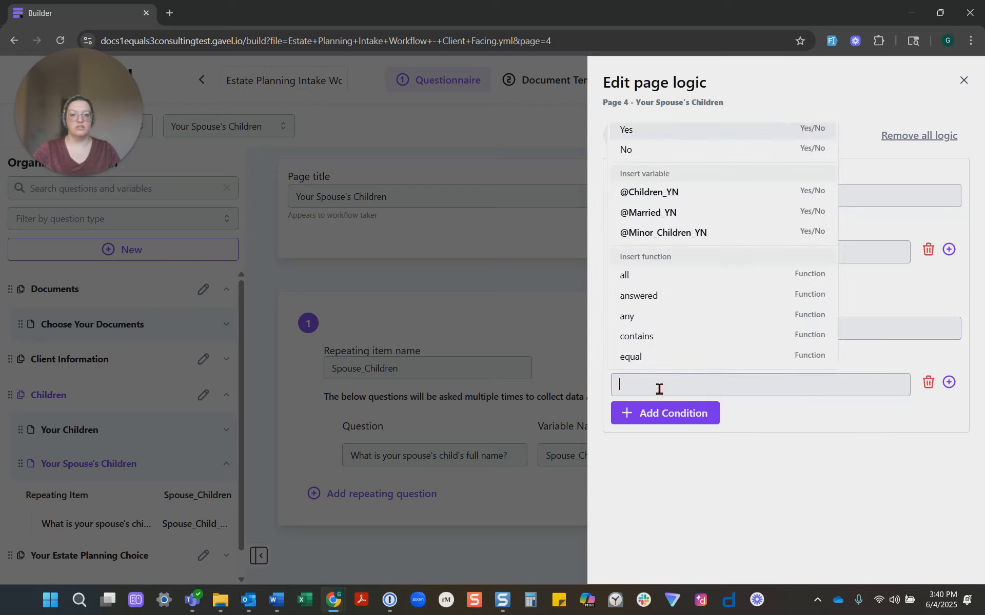
scroll(647, 277, "down", 2)
scroll(649, 307, "up", 3)
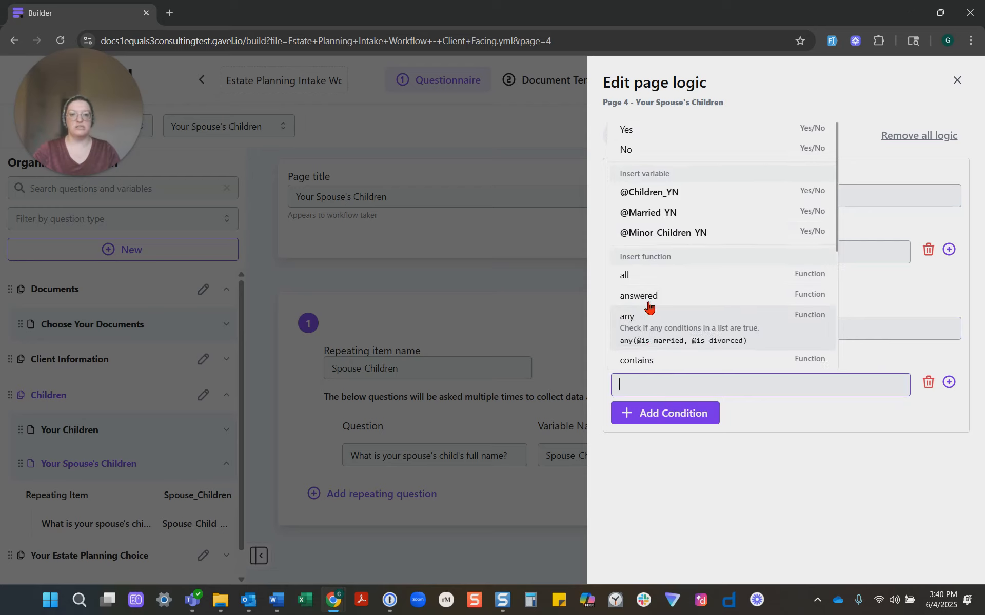
left_click(630, 135)
left_click(921, 515)
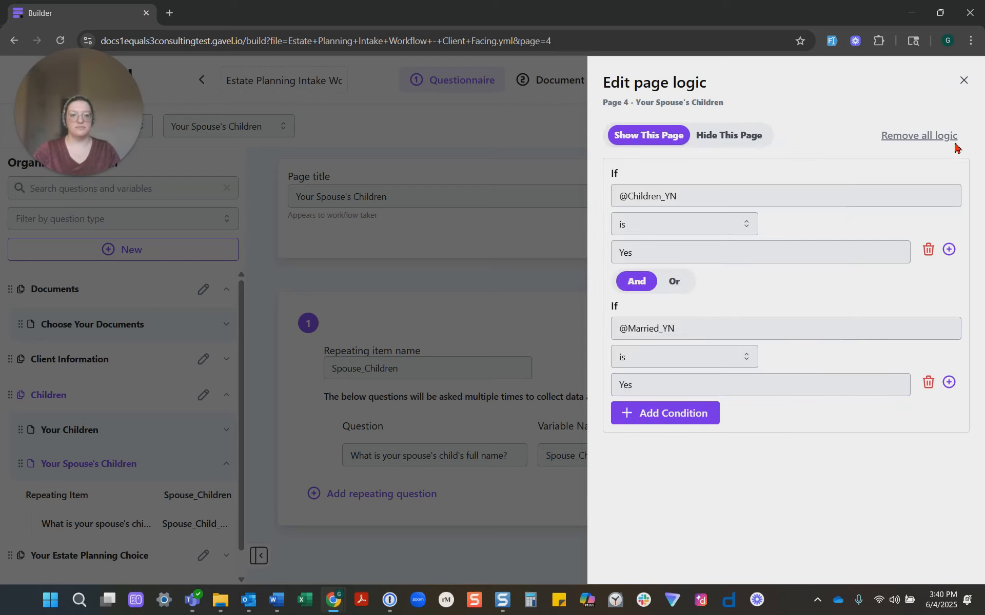
left_click(963, 81)
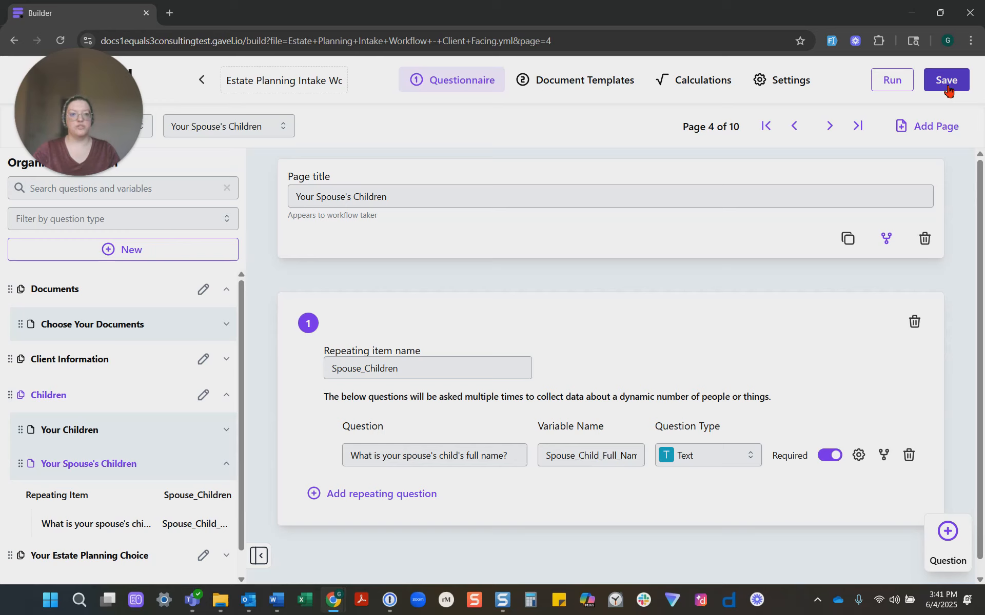
left_click(947, 82)
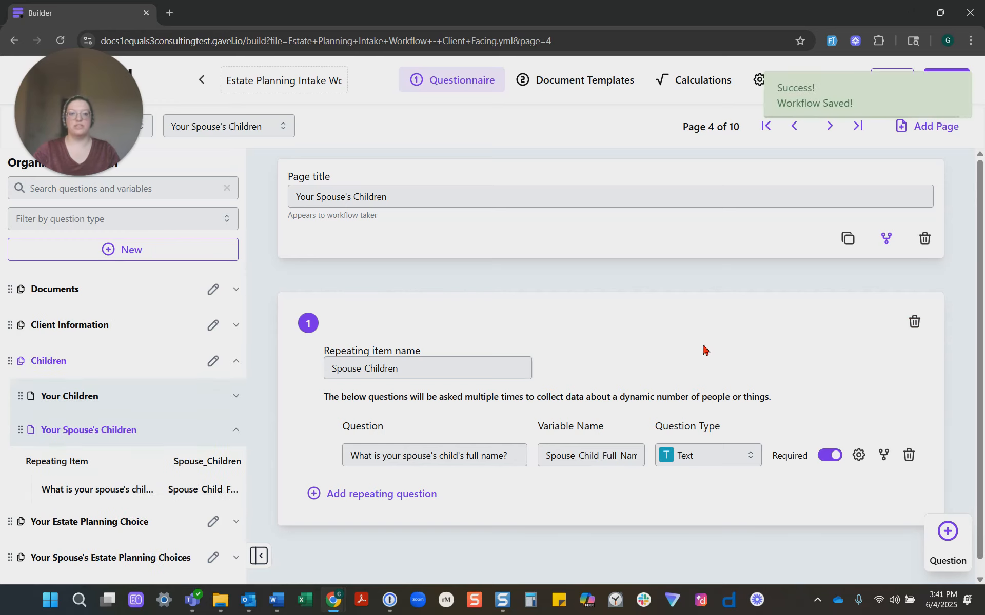
left_click(233, 401)
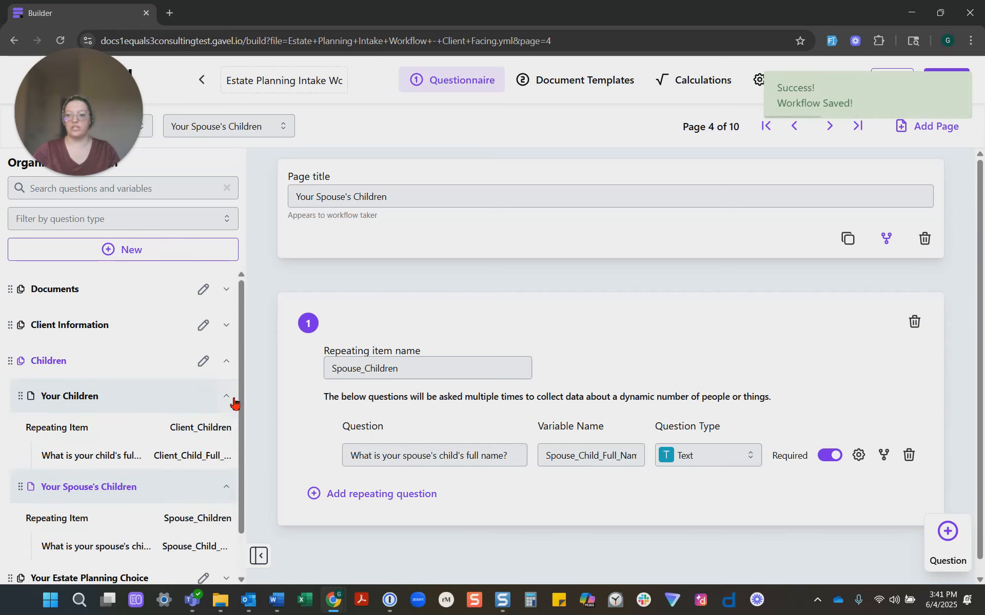
left_click(234, 401)
left_click(235, 433)
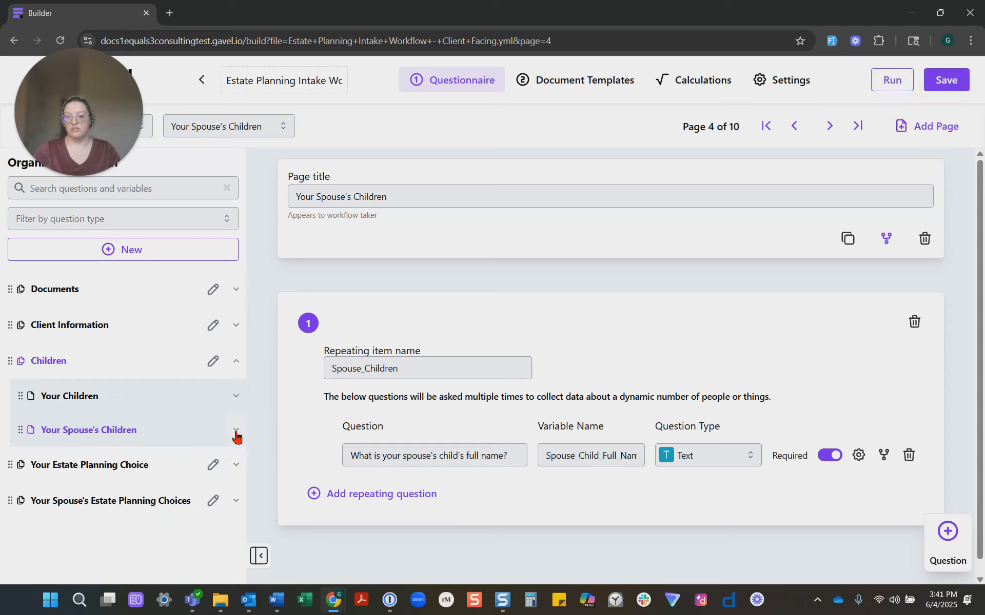
left_click(109, 501)
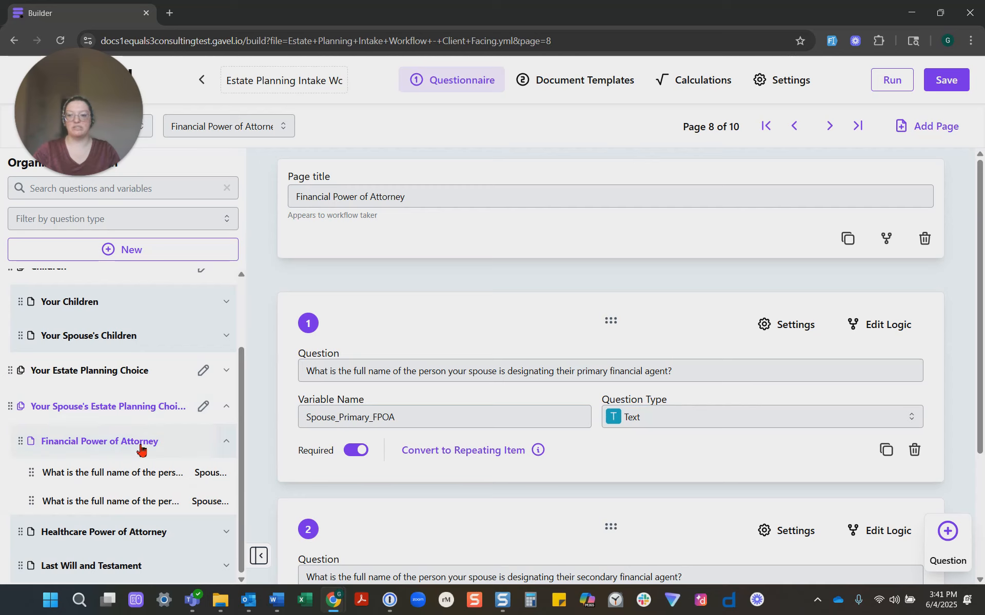
left_click(125, 446)
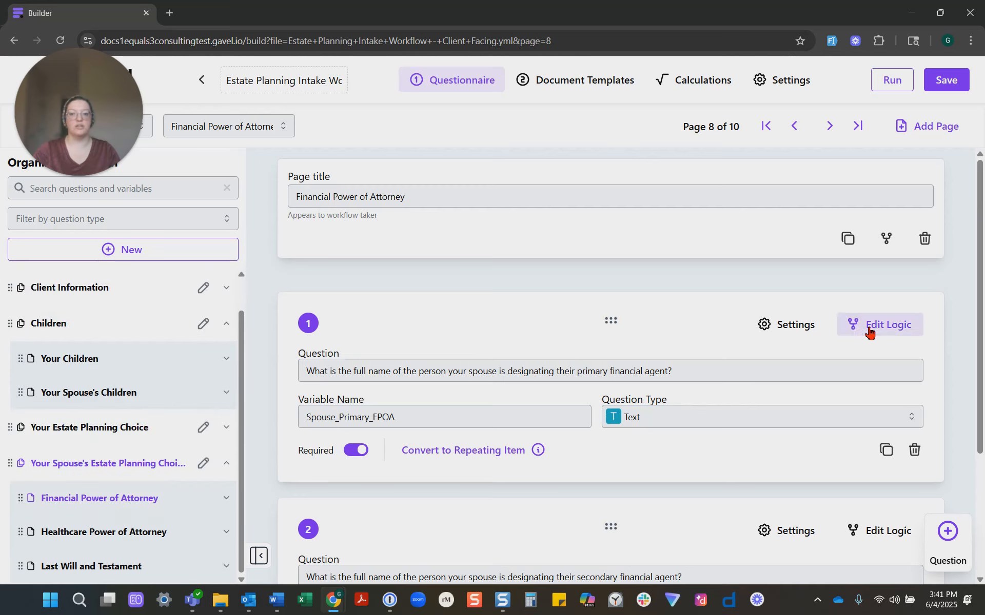
left_click(887, 239)
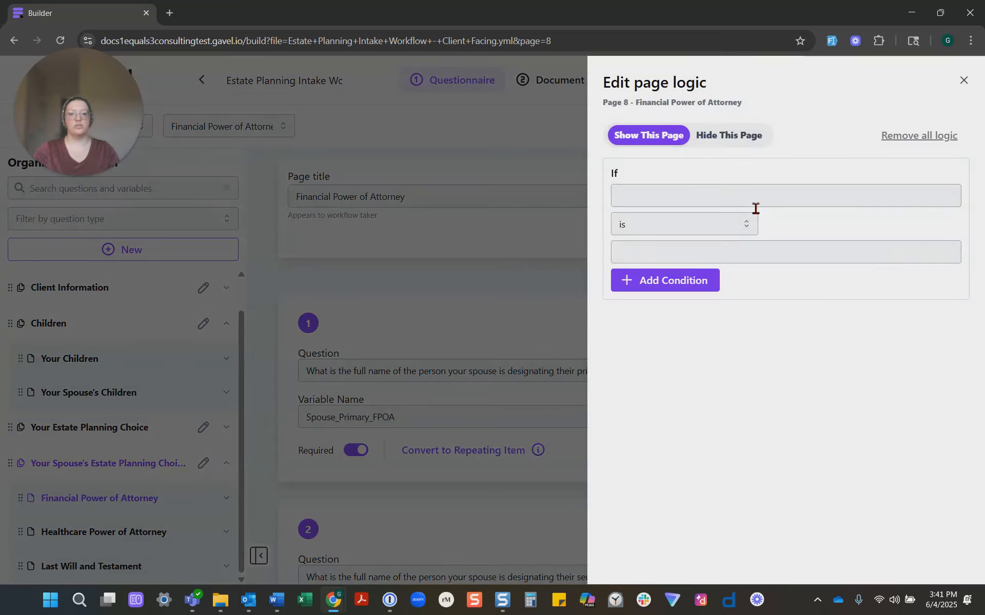
left_click(756, 205)
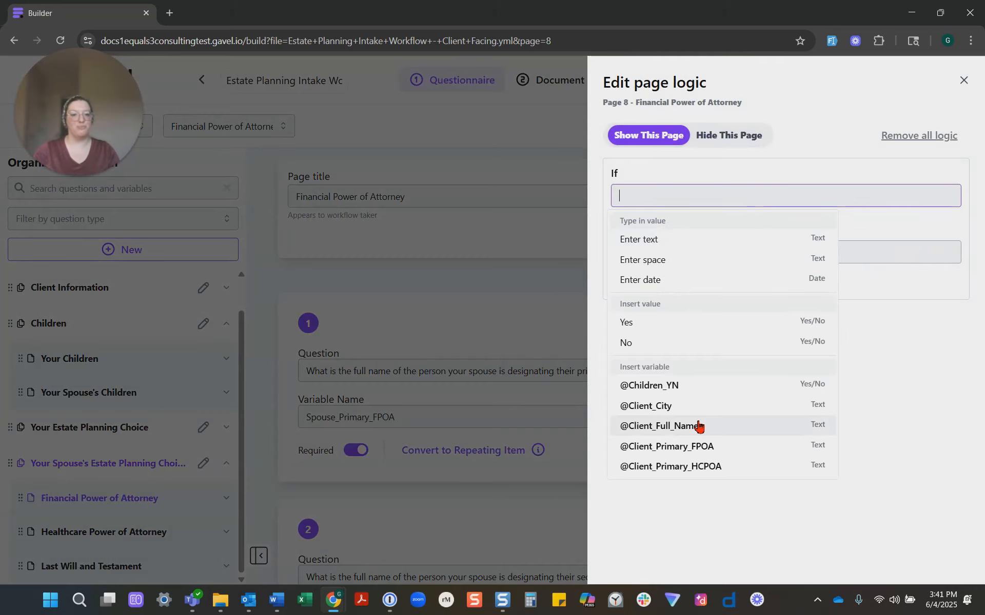
scroll(698, 426, "down", 6)
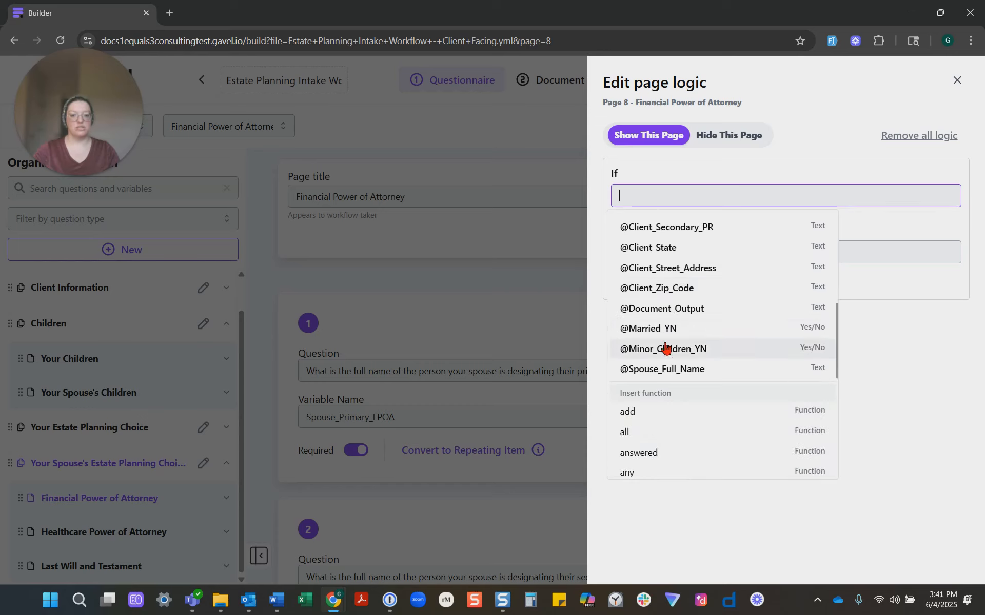
left_click(664, 335)
left_click(631, 238)
left_click(635, 254)
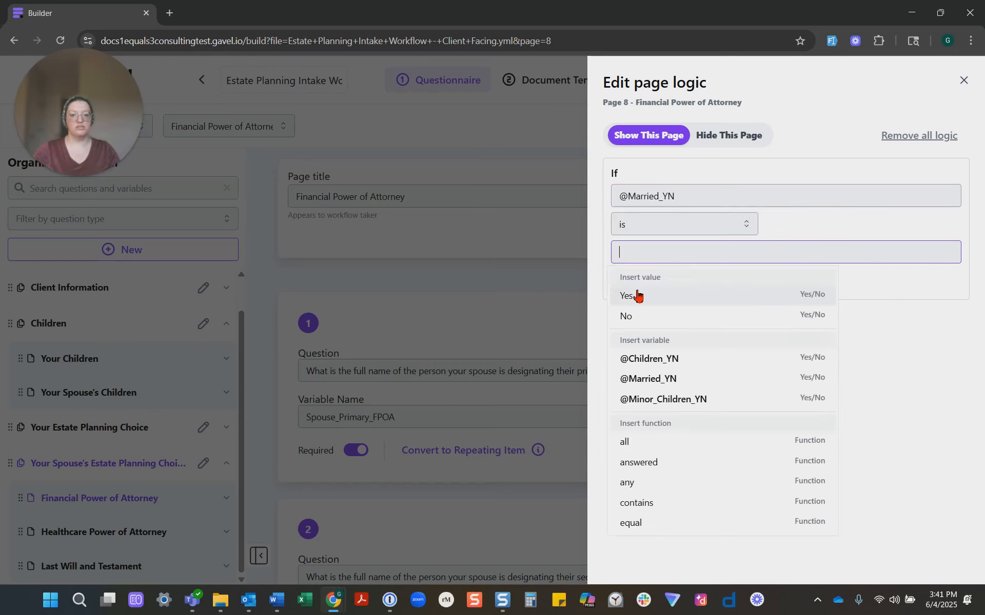
left_click(636, 296)
left_click(620, 284)
left_click(620, 280)
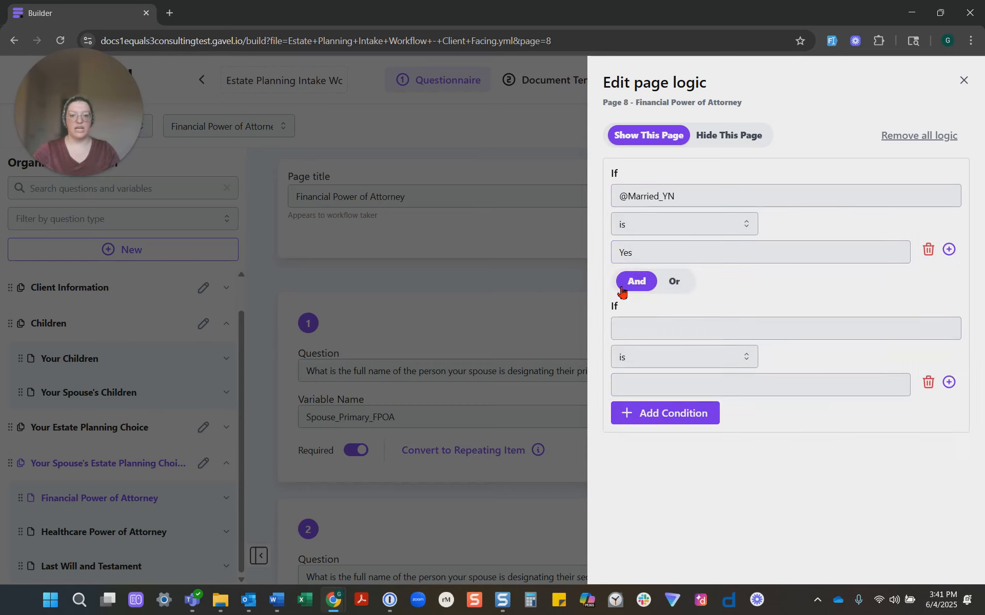
left_click(638, 327)
scroll(658, 289, "down", 1)
scroll(666, 277, "up", 1)
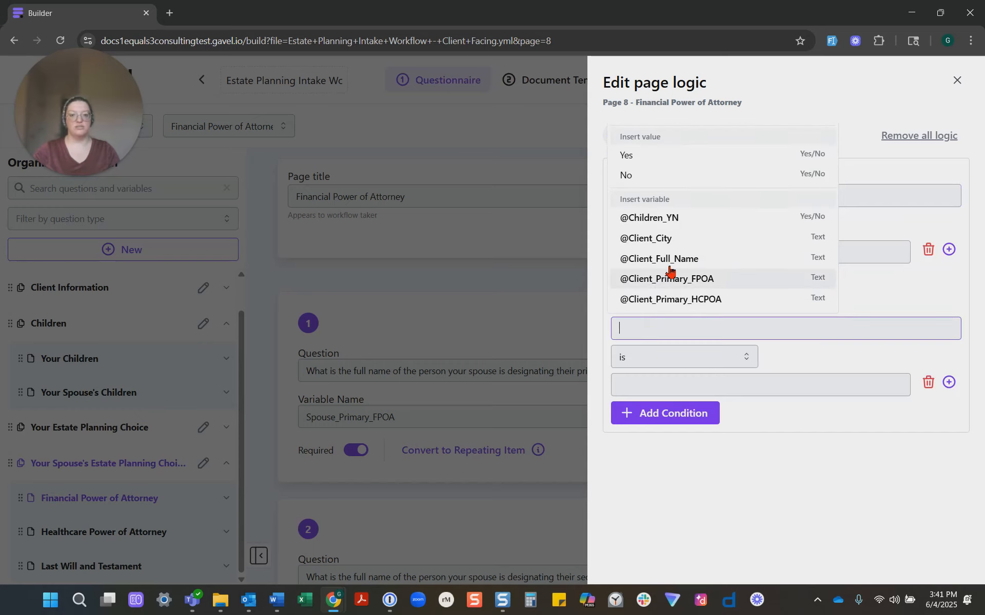
scroll(670, 272, "down", 4)
scroll(670, 272, "down", 3)
left_click(667, 205)
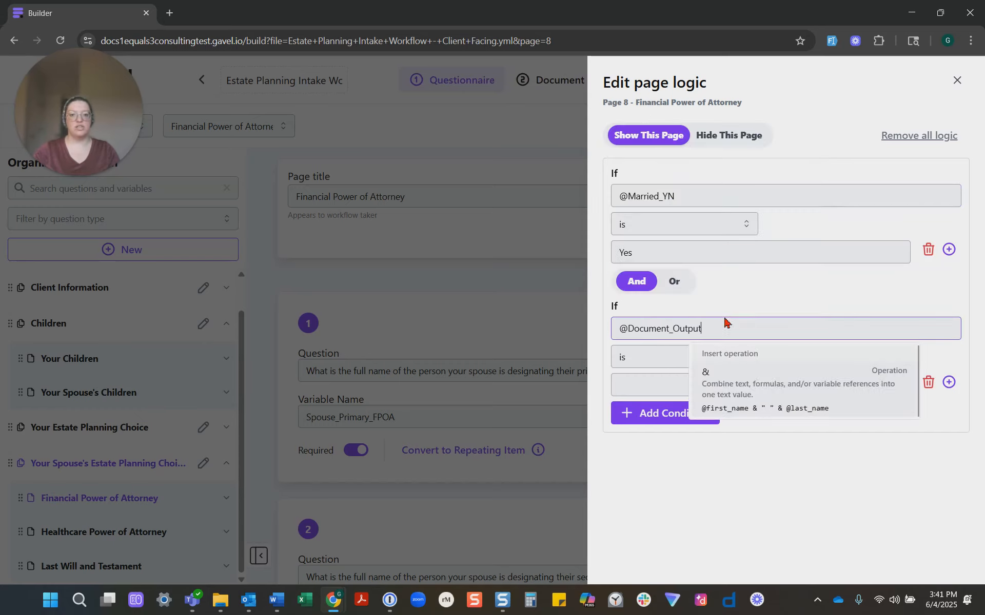
left_click(651, 388)
left_click(652, 421)
left_click(718, 561)
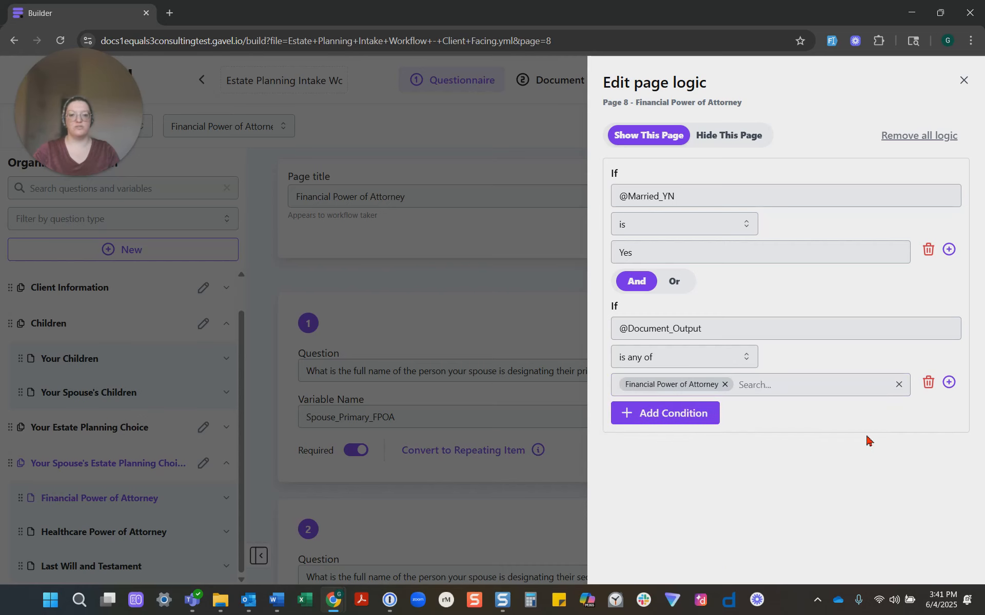
left_click(963, 81)
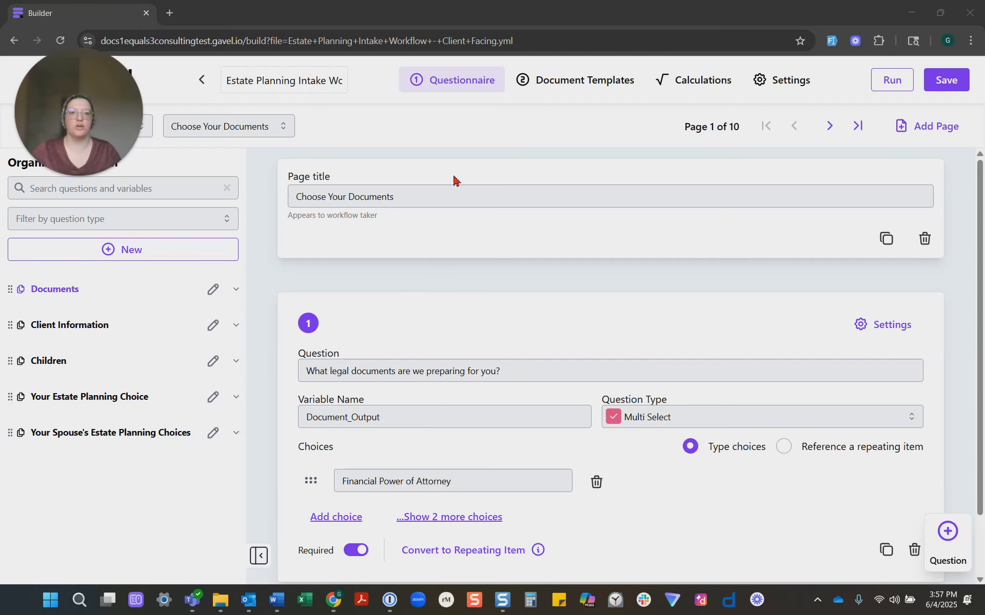
Run the questionnaire, check the help text on the documents question, and submit Financial Power of Attorney as the document
left_click(889, 82)
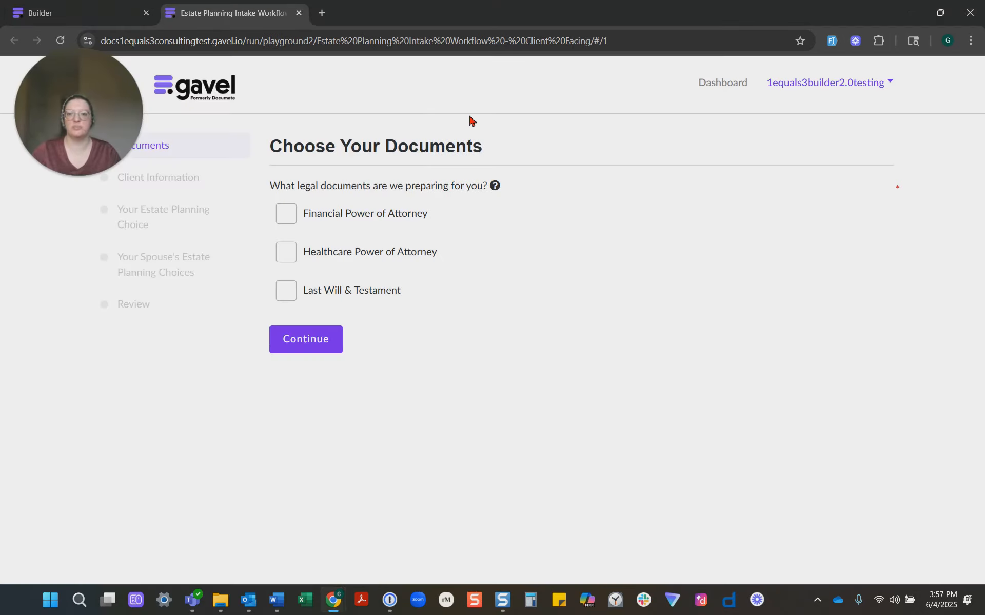
mouse_move(495, 188)
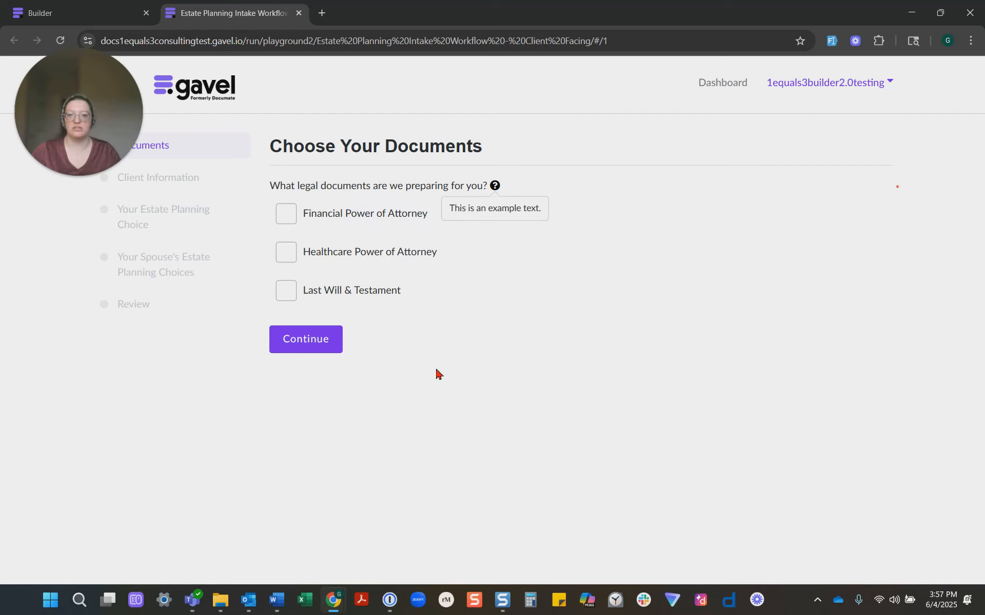
left_click(304, 214)
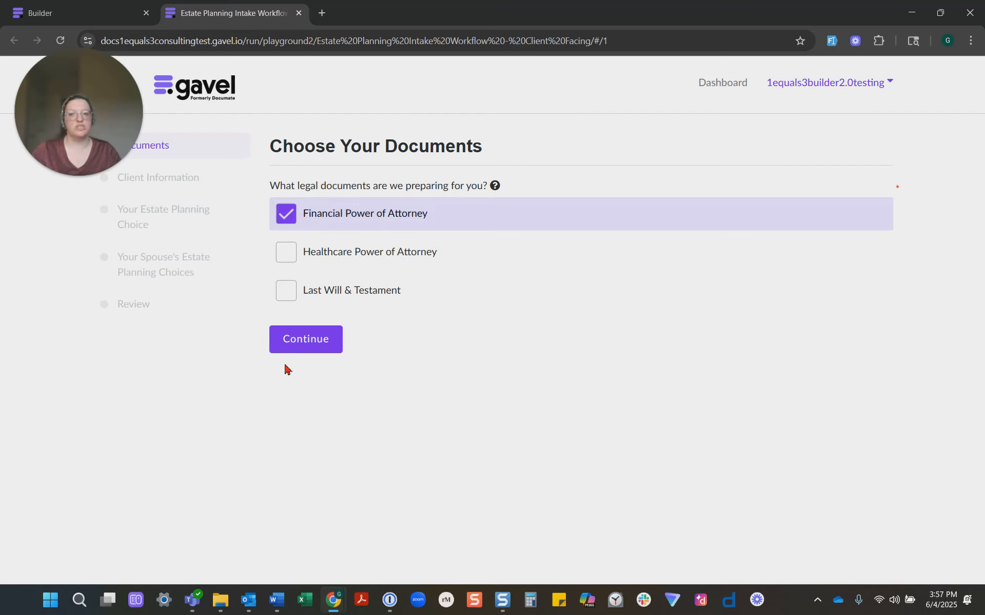
left_click(318, 340)
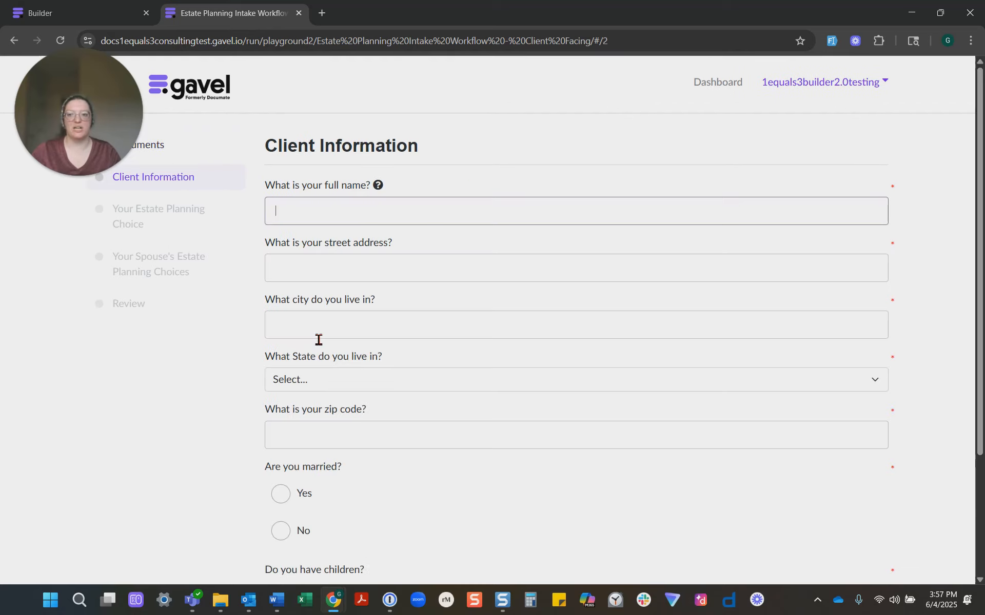
Check the help text on the full name question and fill in the client's full name and address details
left_click(378, 186)
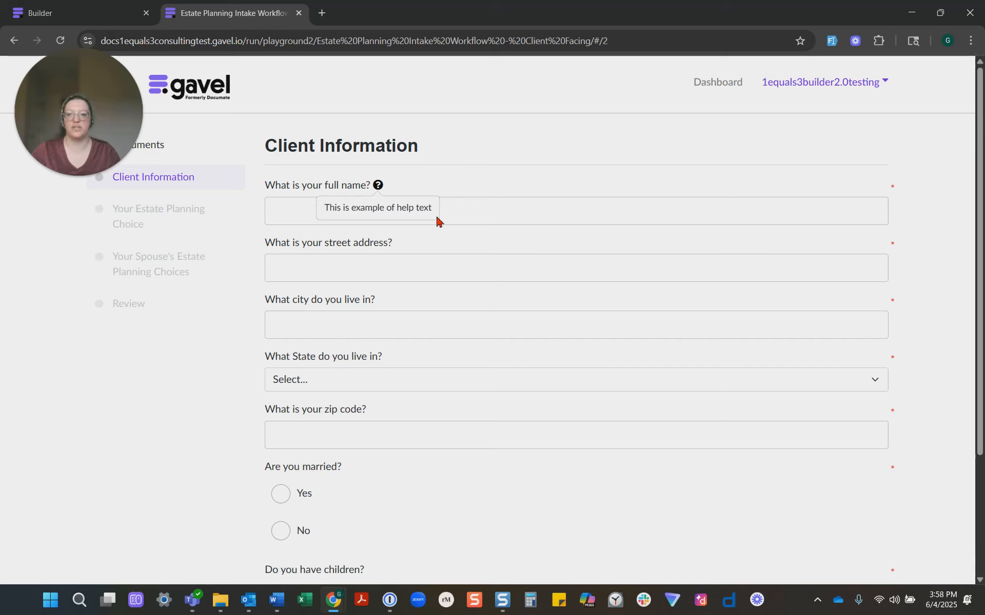
left_click(472, 214)
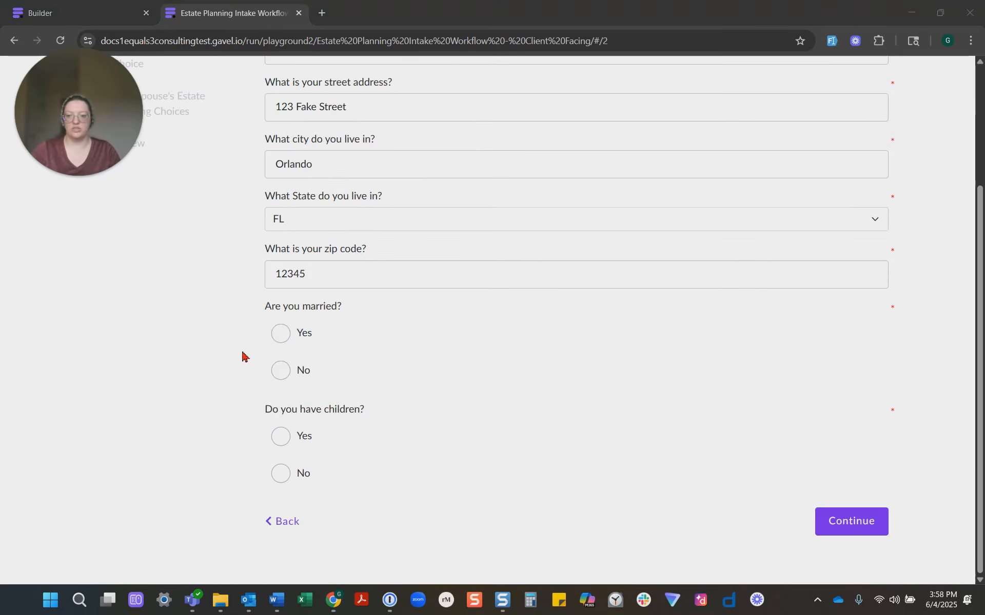
Test the conditional follow-up questions by answering Yes and No to being married and to having children, ending on No for both
left_click(309, 337)
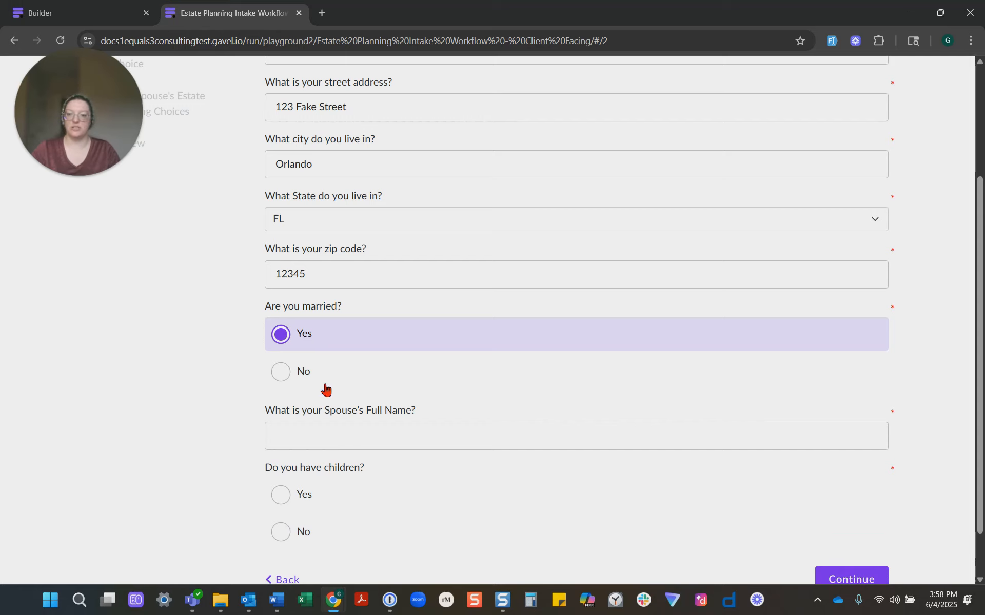
left_click(308, 373)
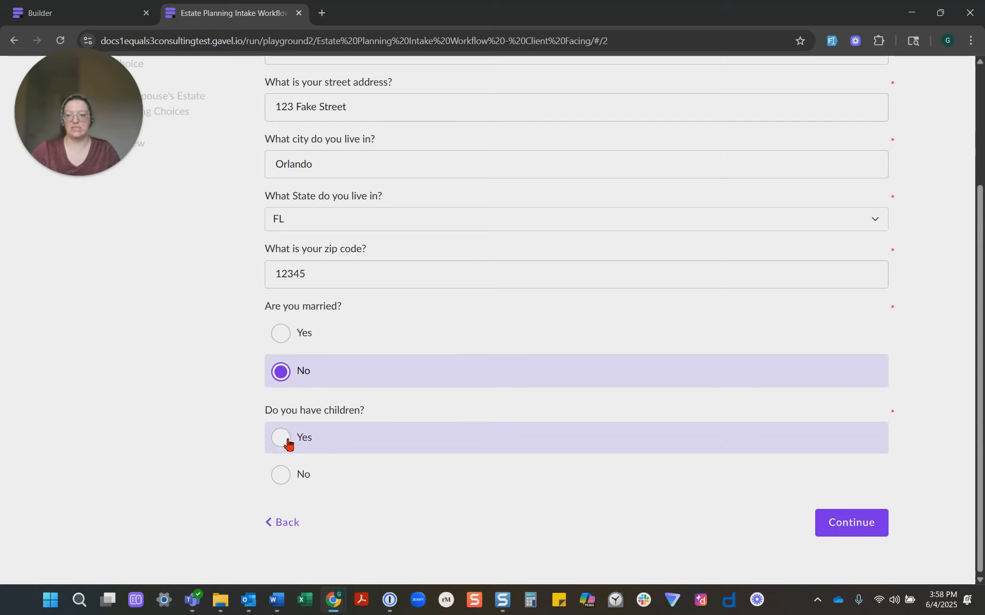
left_click(287, 442)
scroll(331, 452, "down", 2)
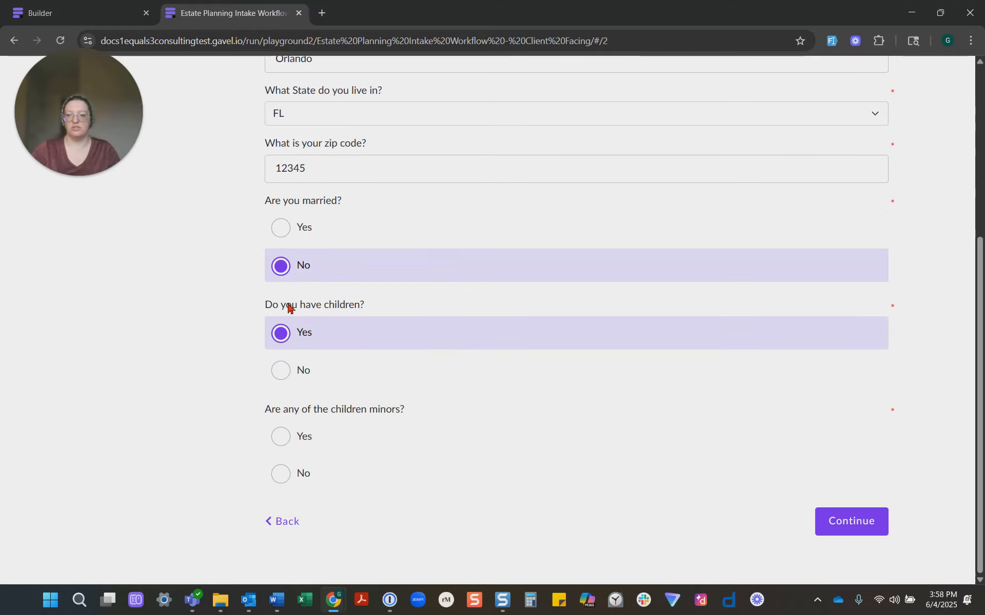
left_click(285, 370)
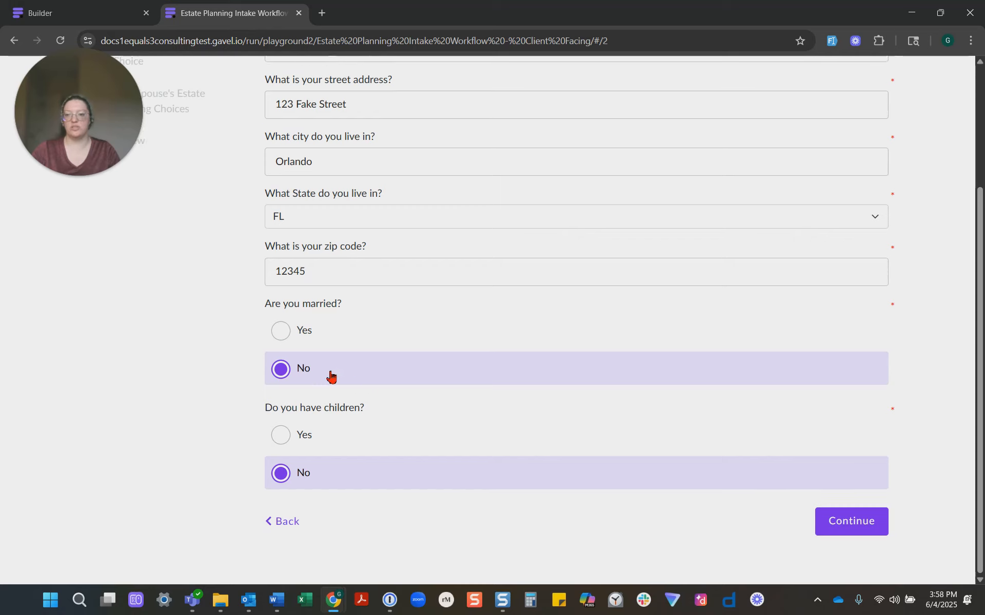
Answer Yes to being married, enter the spouse's full name, and continue past the Client Information page
left_click(323, 333)
left_click(390, 433)
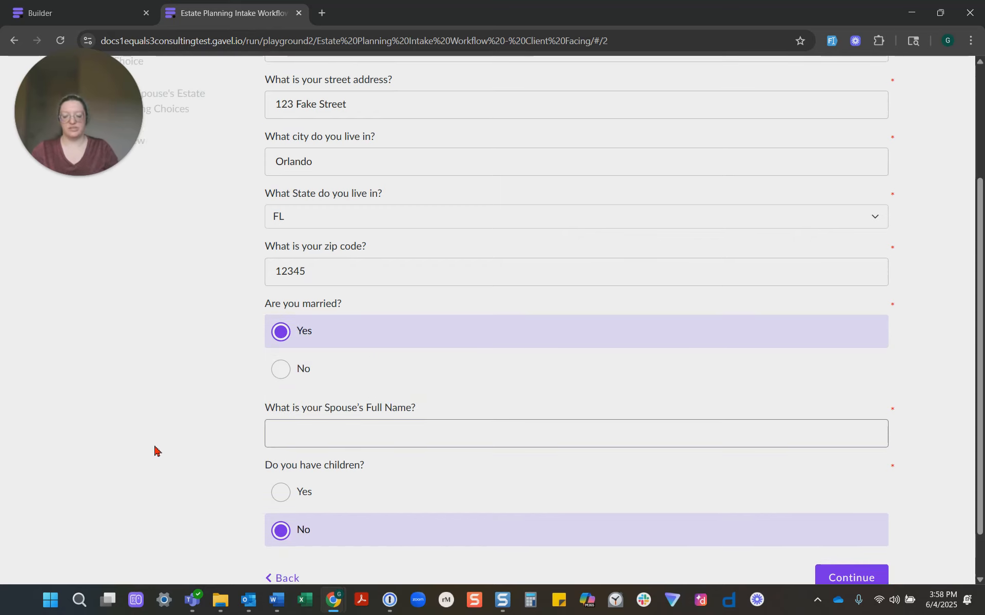
type("Jane Doe")
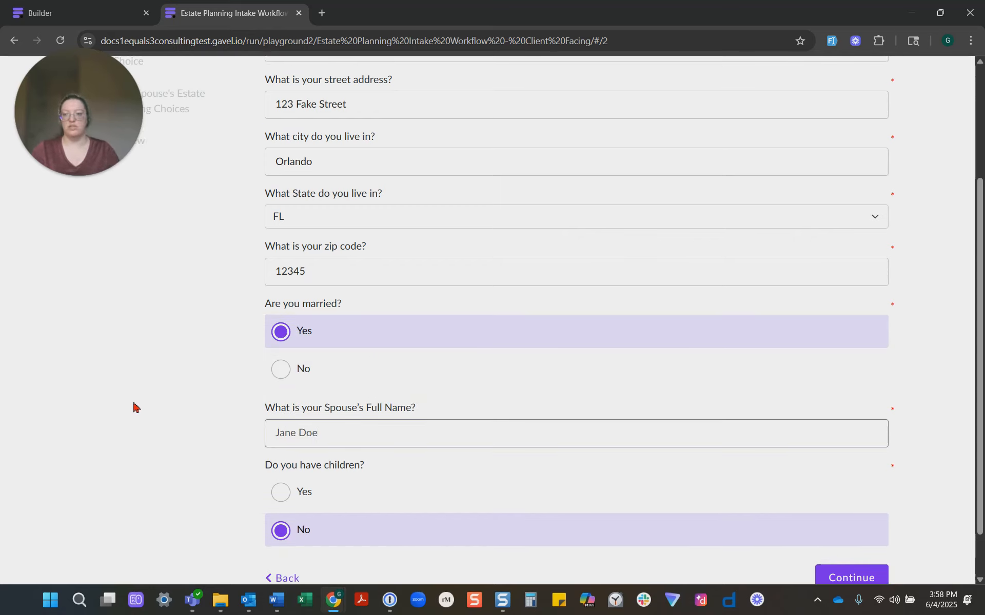
left_click_drag(77, 106, 903, 78)
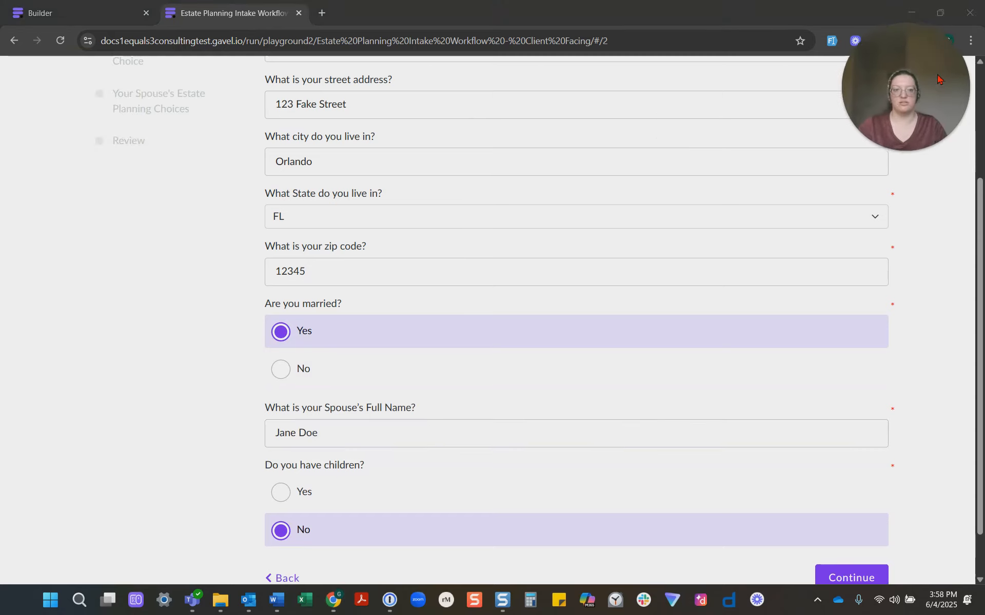
scroll(872, 565, "down", 1)
left_click(852, 532)
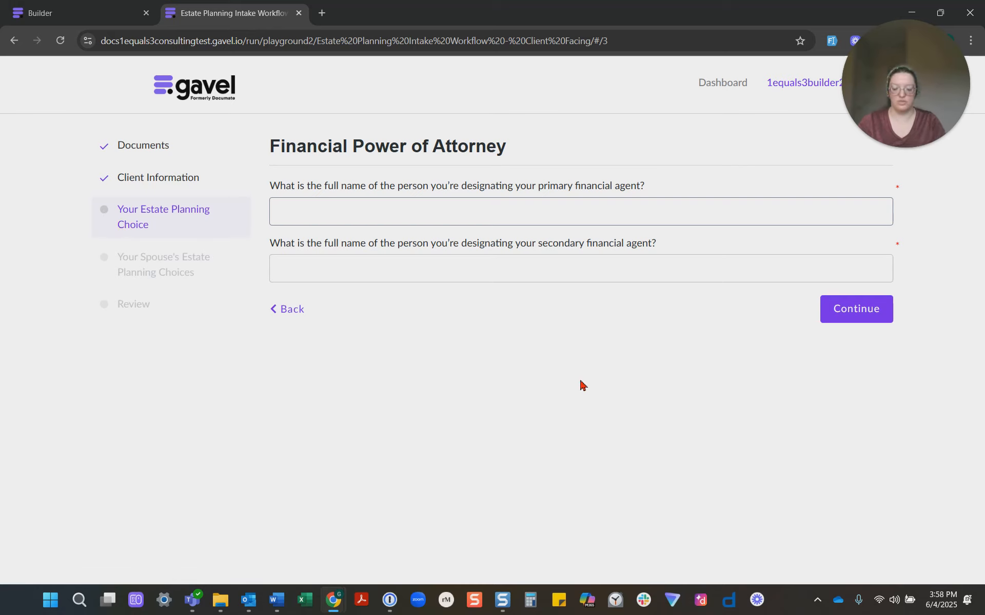
Enter the full names of the client's primary and secondary financial agents and continue to the spouse's choices
type("Jane Doe")
key("Tab")
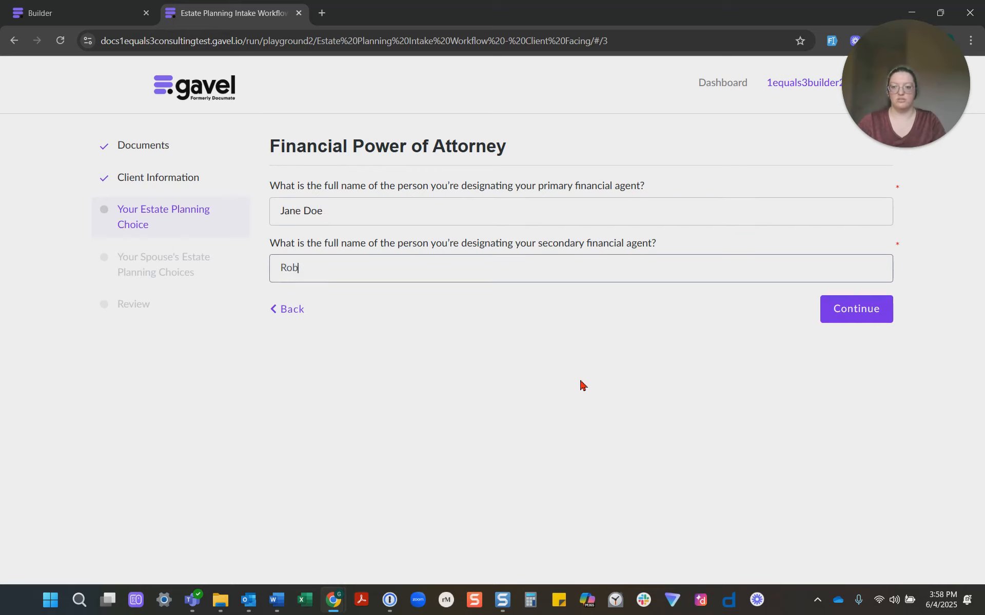
type("Robert Doe")
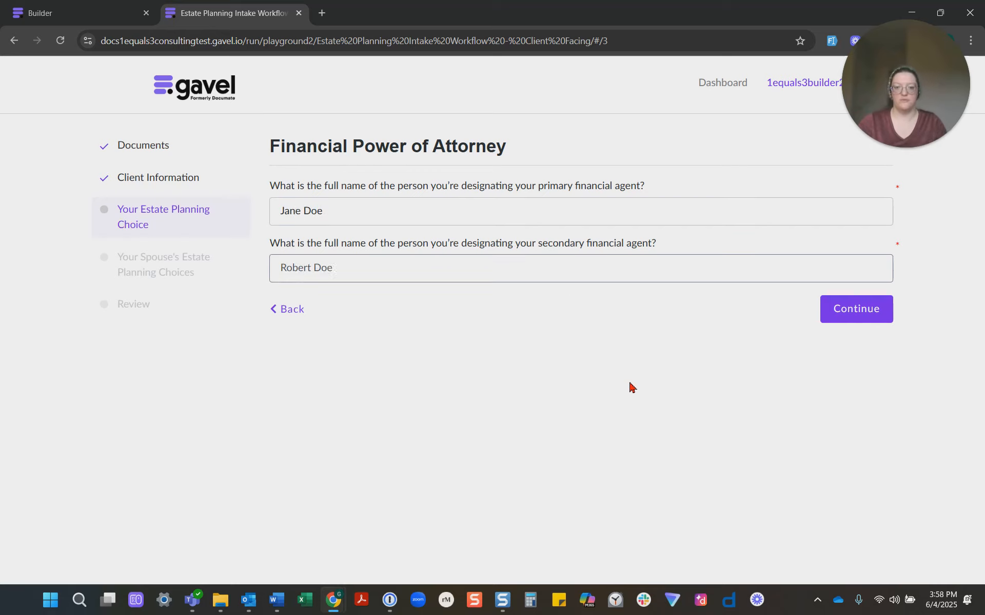
left_click(847, 309)
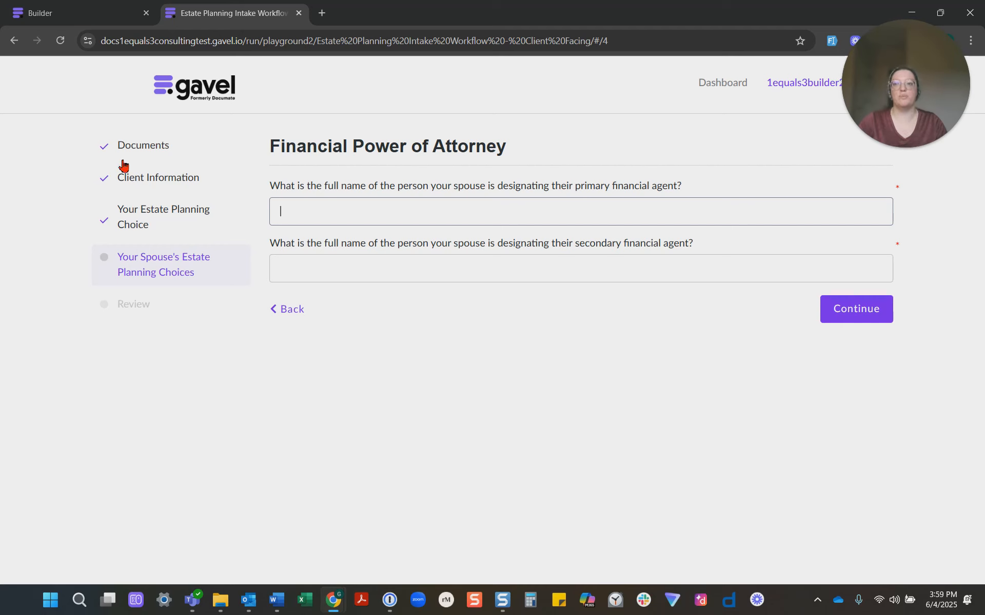
Check which pages the Your Estate Planning Choice section contains in the builder and return to the test run
left_click(82, 13)
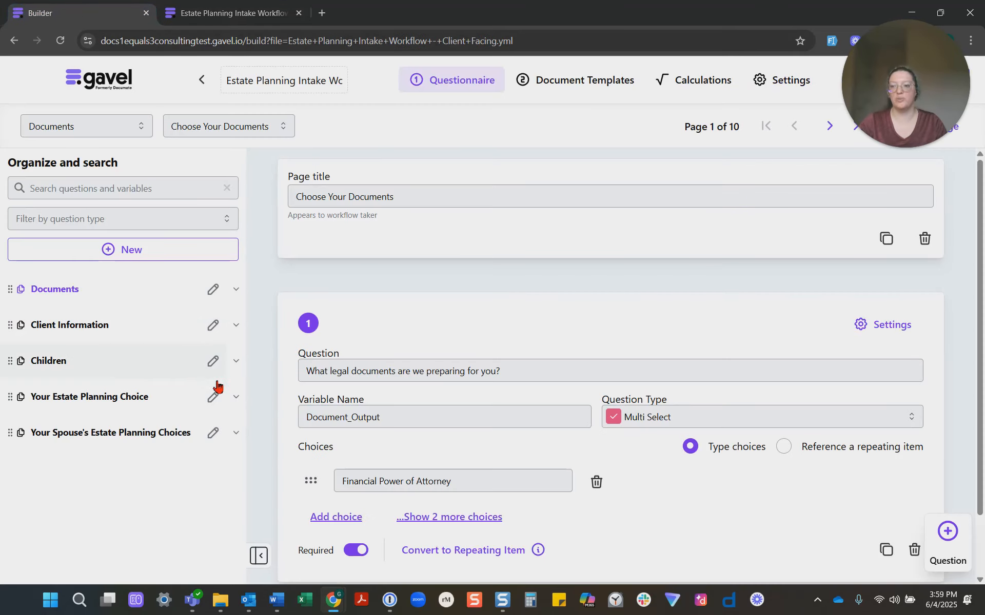
left_click(235, 398)
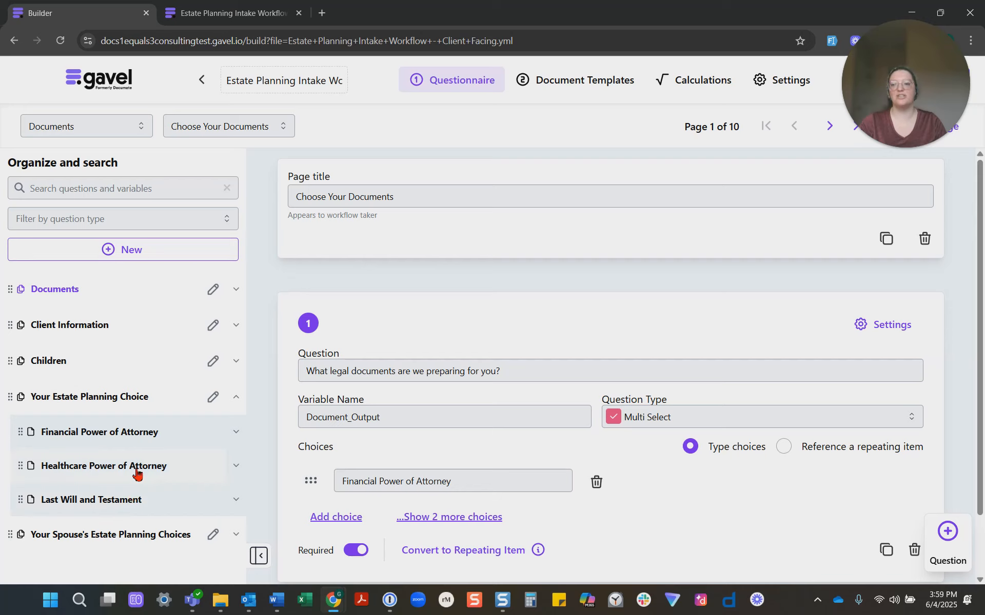
left_click(215, 10)
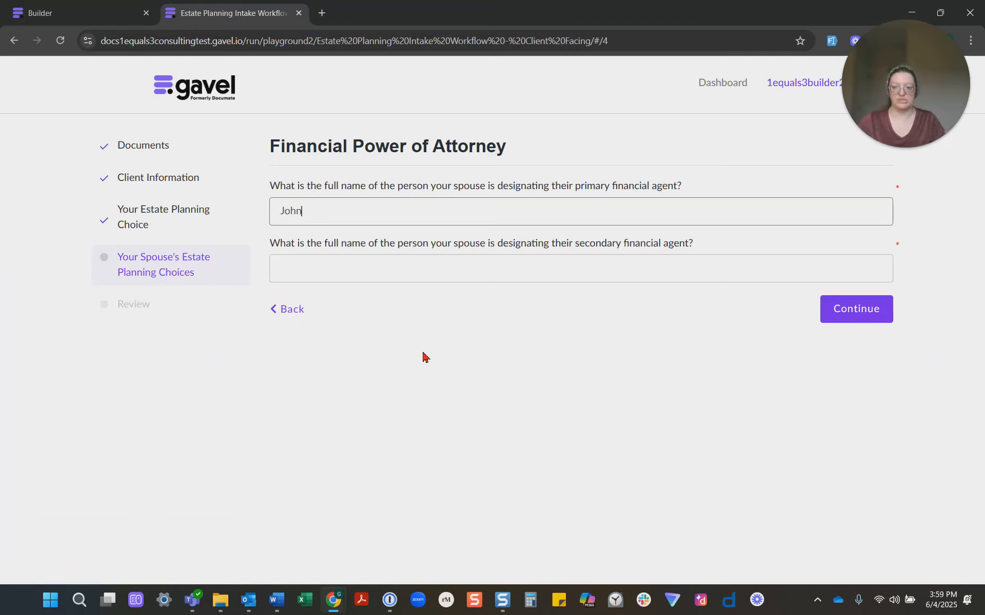
Enter the full names of the spouse's primary and secondary financial agents and continue to the answer review
key("Tab")
type("R")
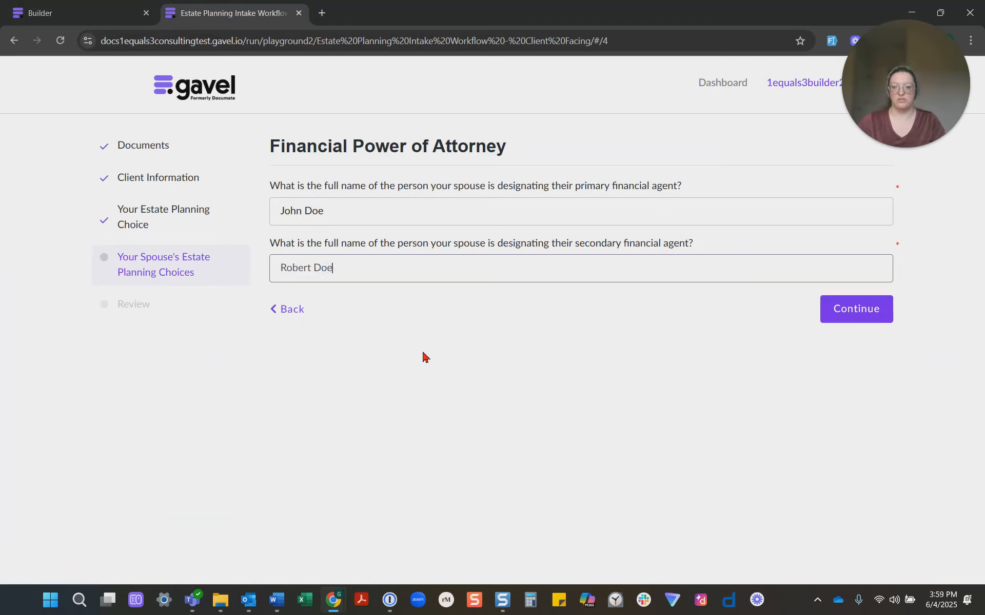
left_click(828, 318)
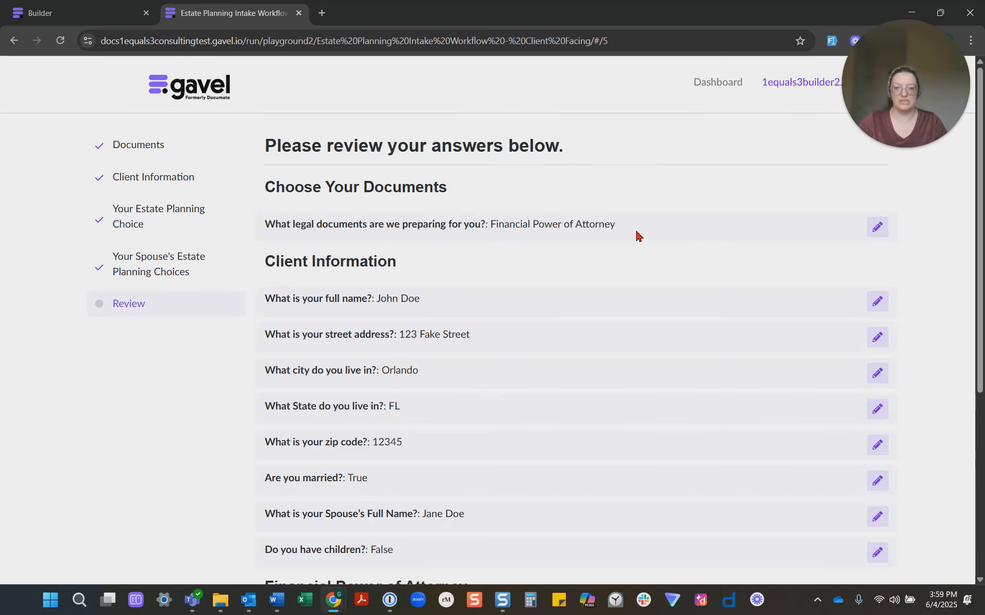
Close the test run, run the questionnaire again from the builder, and submit Financial Power of Attorney as the document
left_click(76, 14)
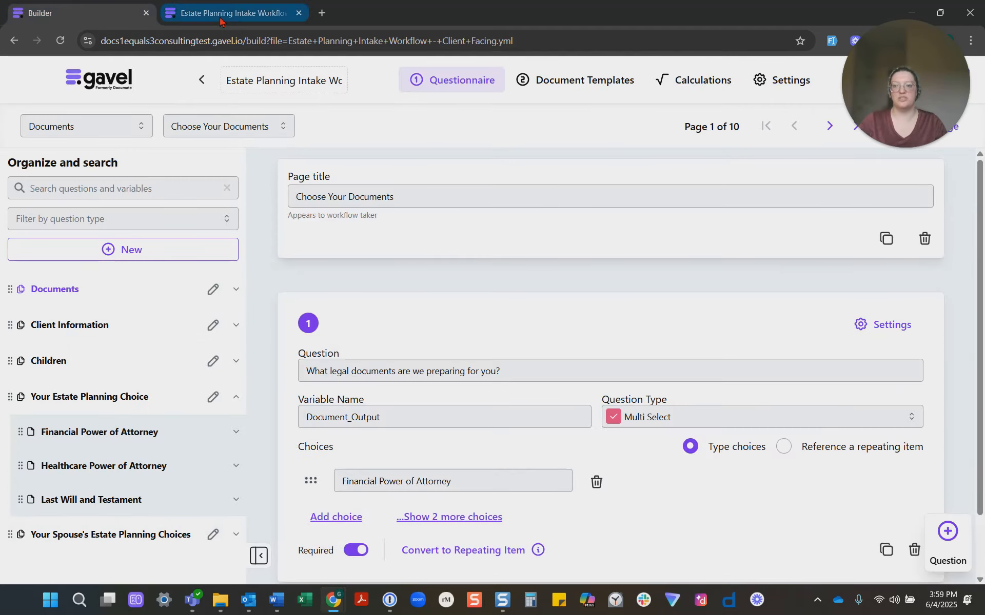
left_click(299, 14)
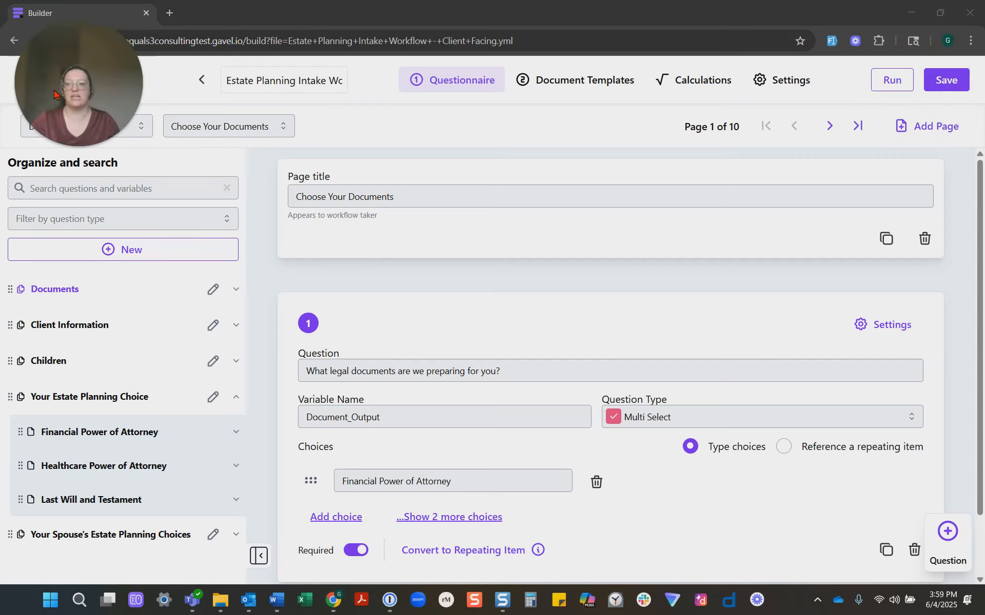
left_click(892, 84)
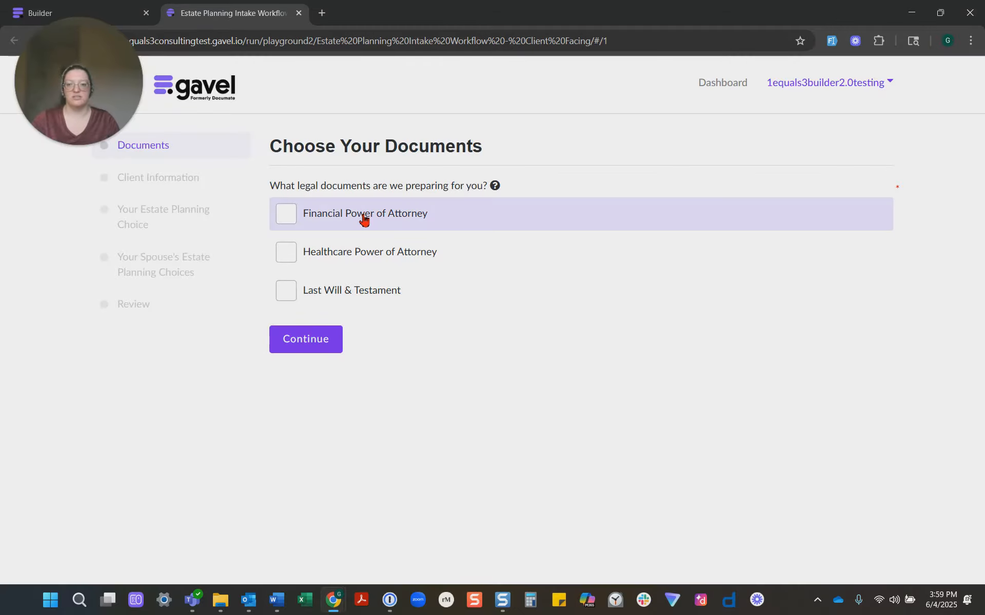
left_click(364, 218)
left_click(325, 339)
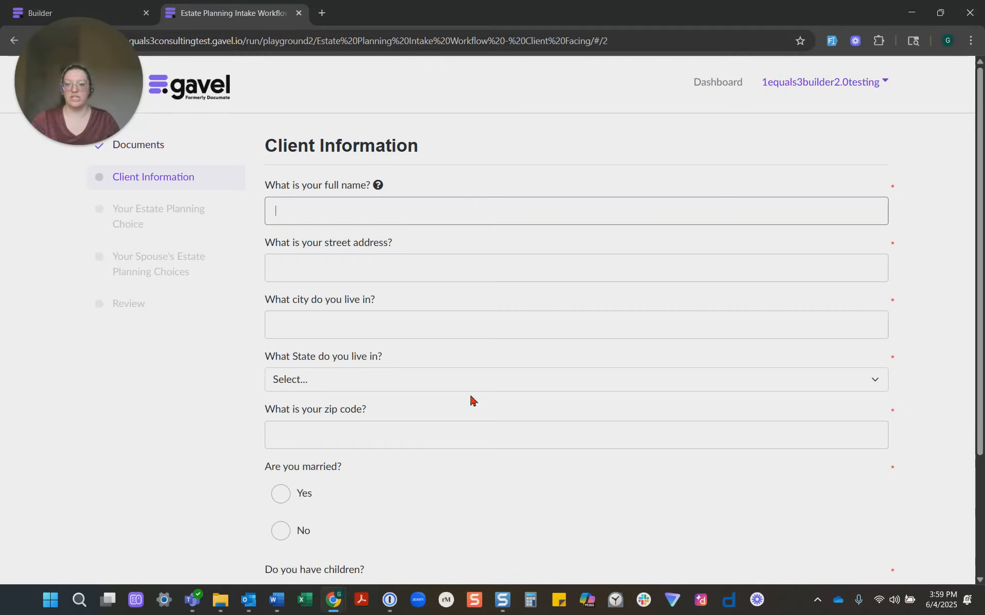
Fill in the client's name and address details, answer No to being married and to having children, and continue
type("John Doe")
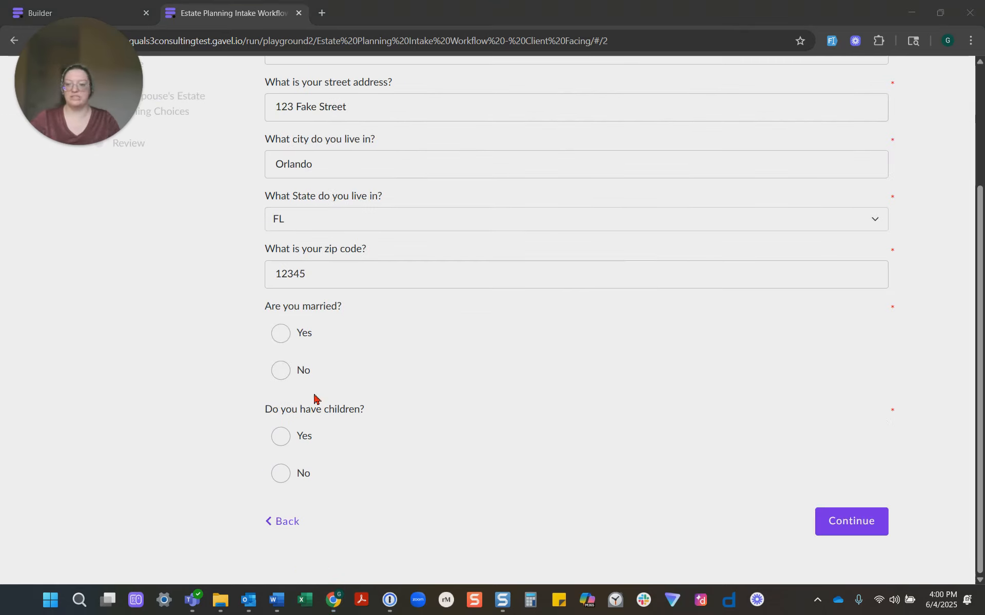
left_click(307, 374)
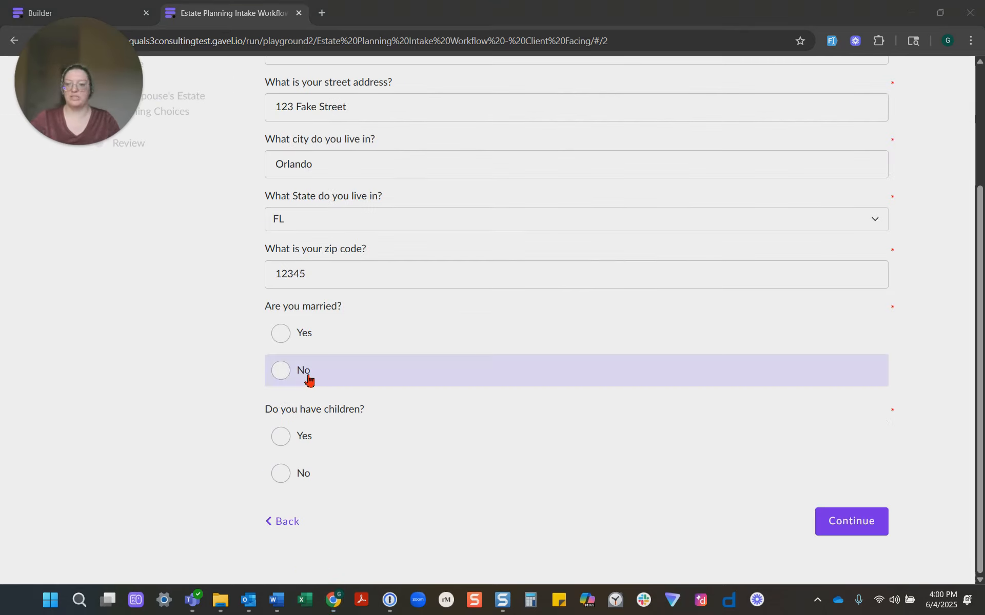
left_click(326, 485)
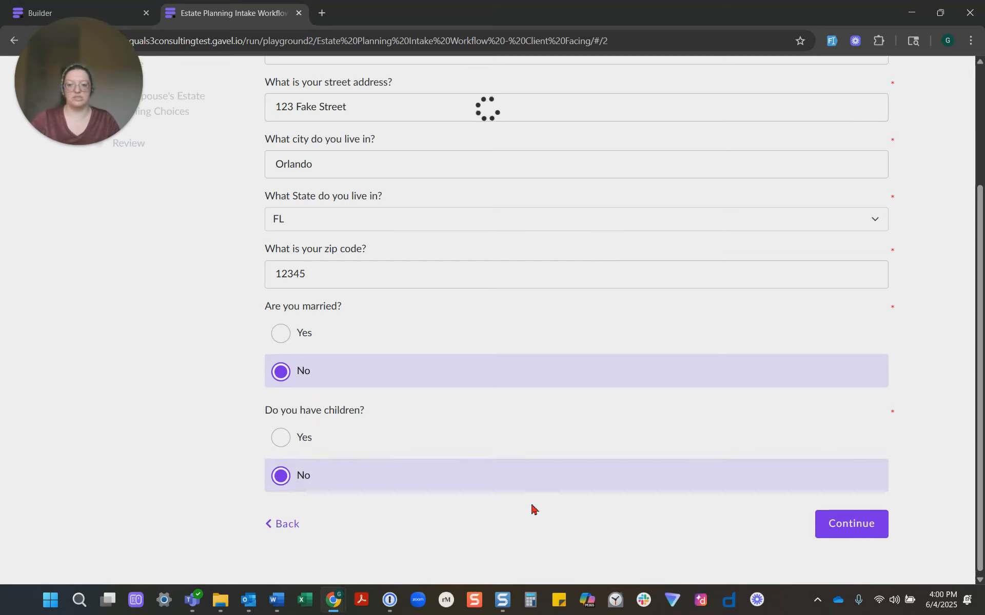
left_click(875, 530)
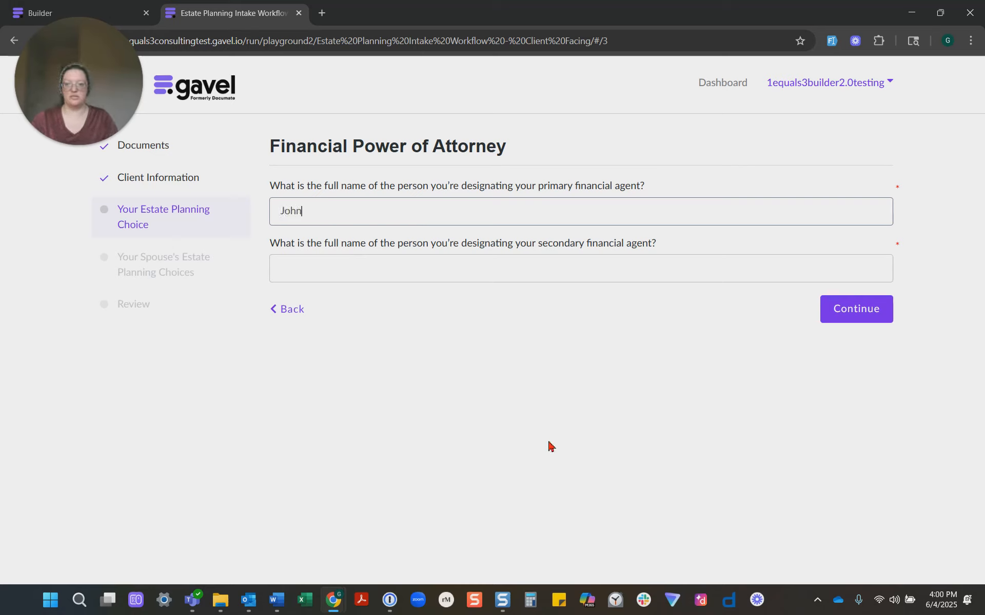
Enter the primary and secondary financial agents' full names for the unmarried client and check the answers on the review page
key("Tab")
type("Robert")
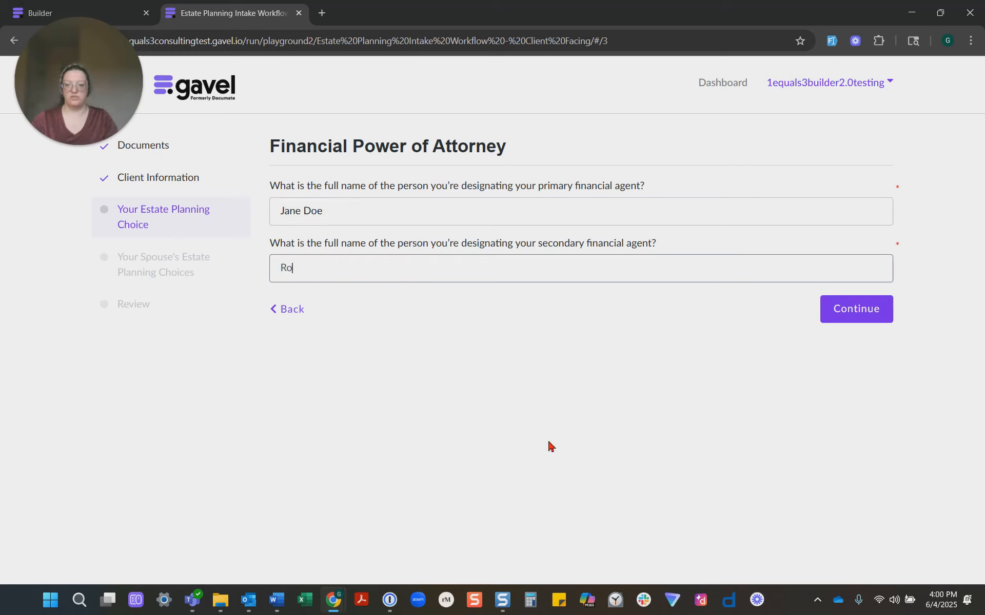
left_click(851, 317)
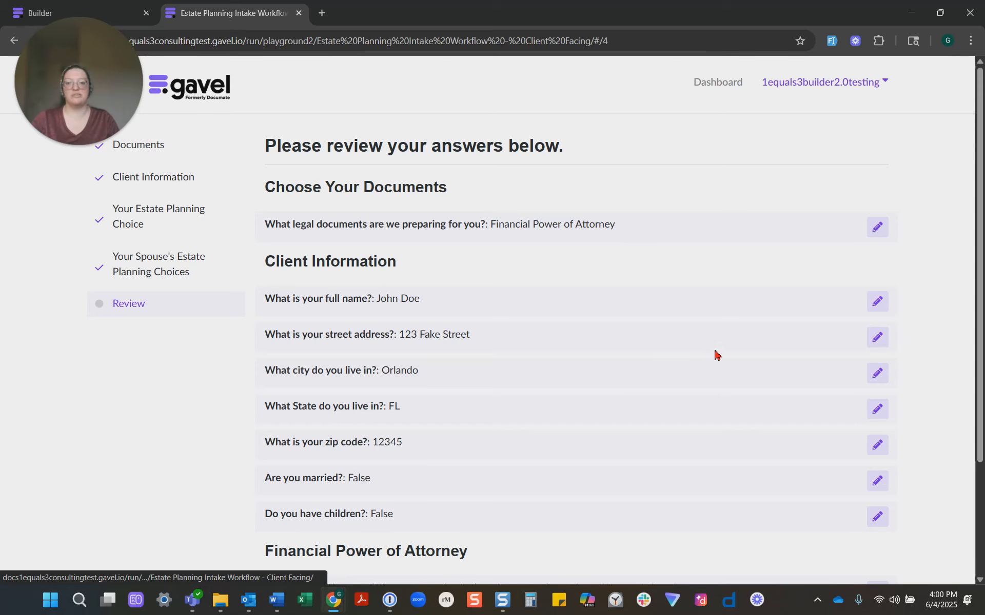
scroll(406, 476, "down", 2)
scroll(406, 475, "down", 1)
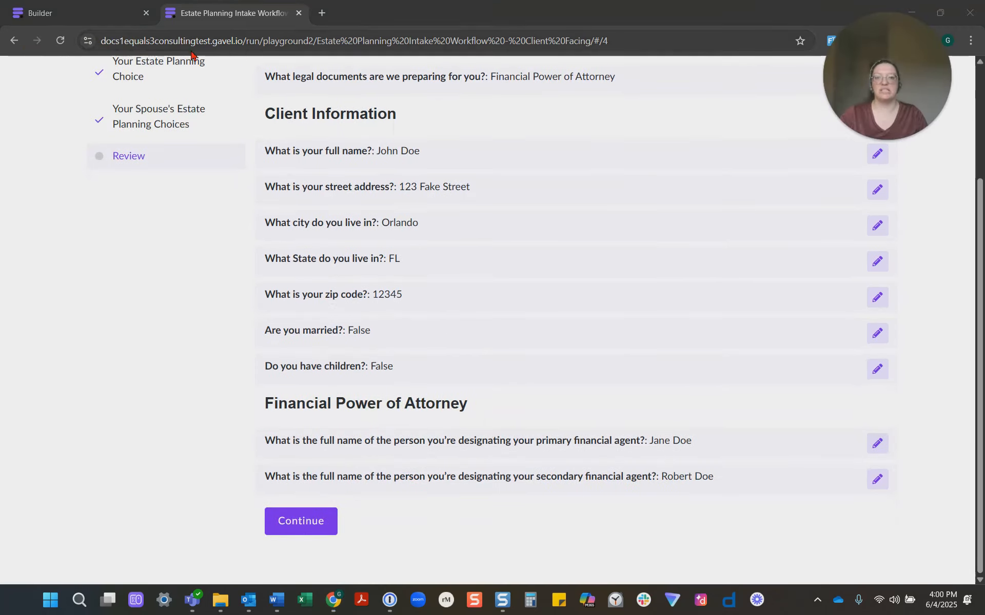
Examine the page logic of the Financial Power of Attorney page under Your Spouse's Estate Planning Choices in the builder
left_click(53, 13)
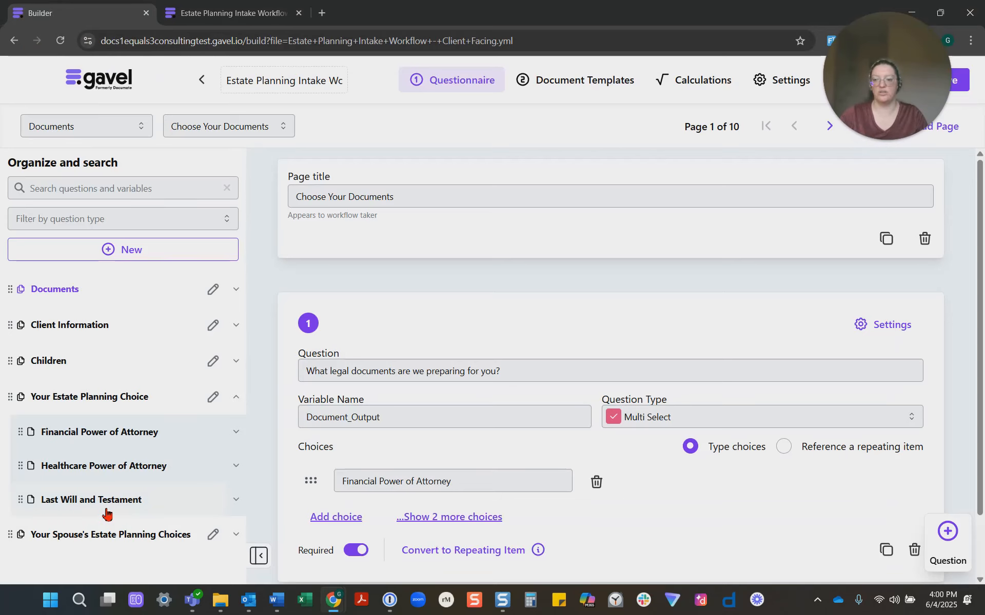
left_click(108, 536)
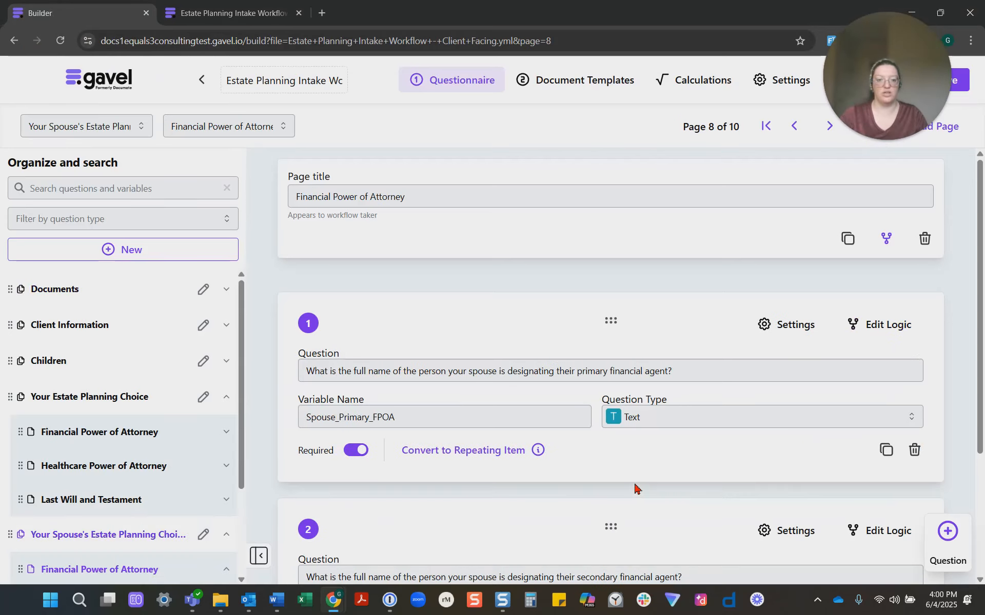
left_click(886, 239)
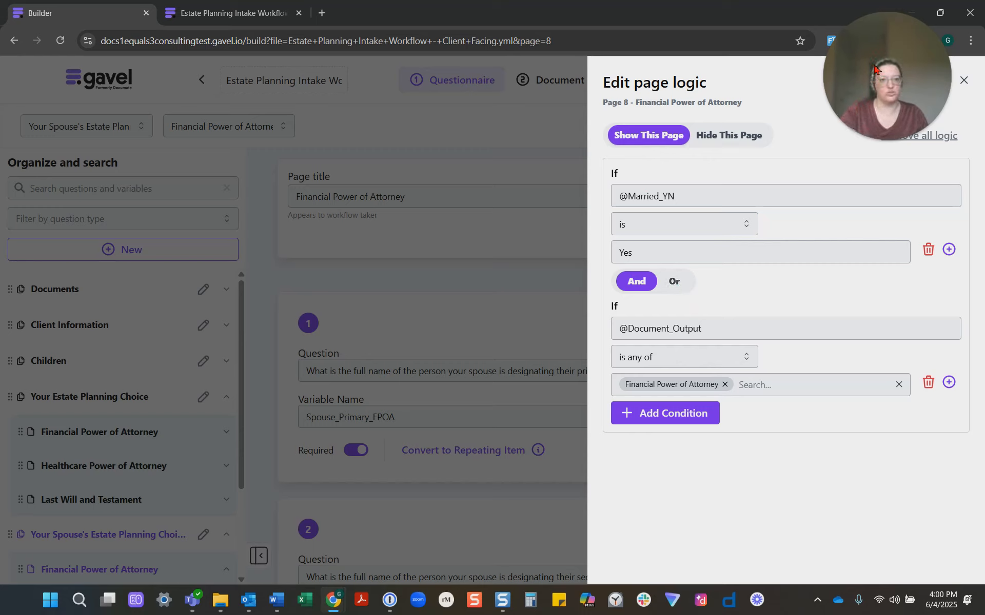
left_click_drag(836, 75, 392, 112)
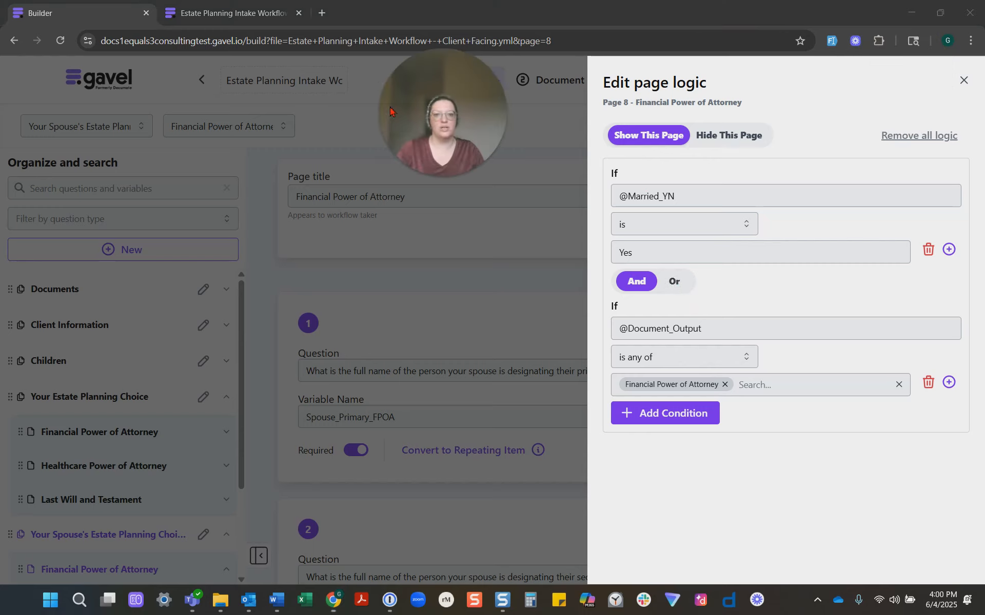
left_click(963, 84)
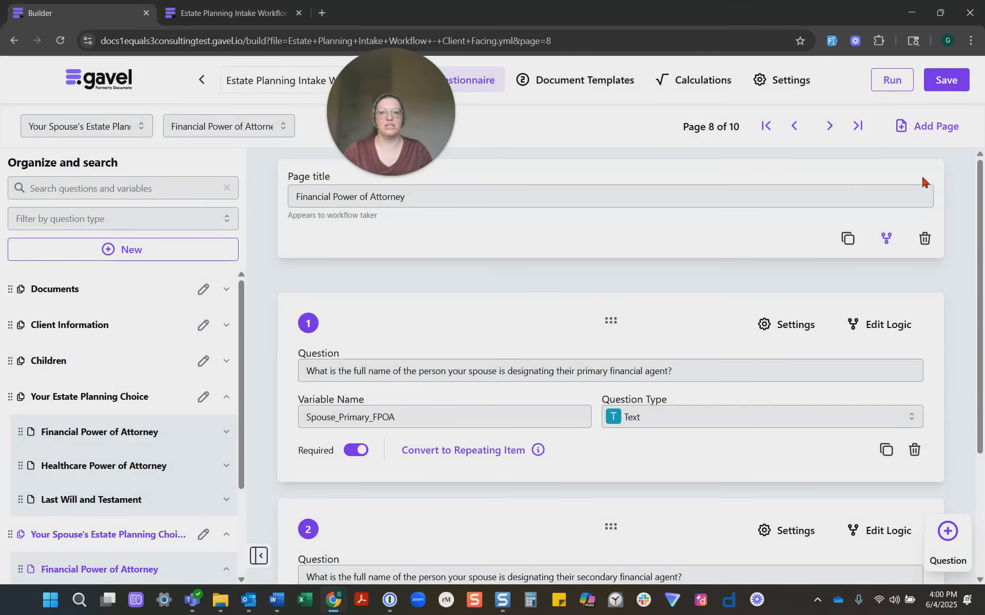